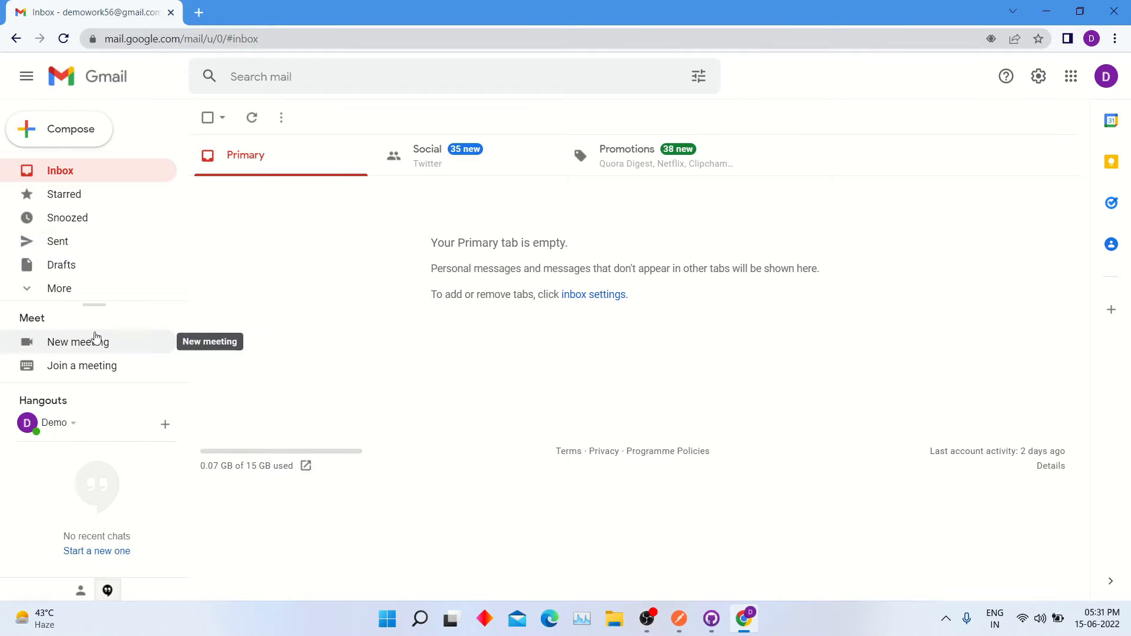
Step: Open Gmail's Drafts folder, which is currently empty
left_click(82, 274)
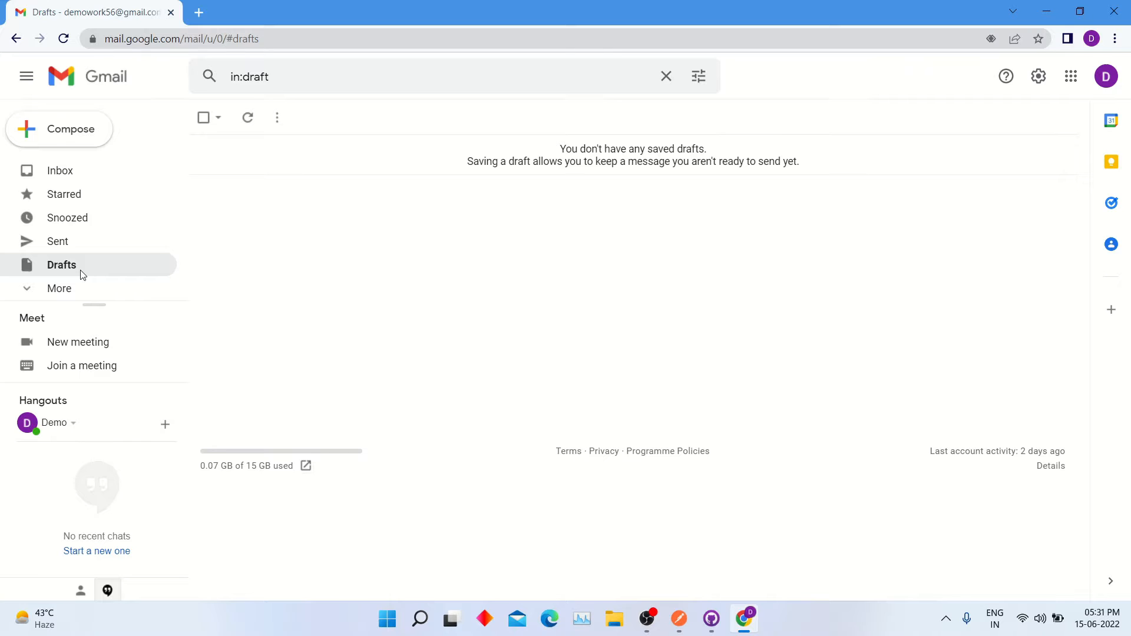
Step: Compose a new email with the subject 'Subscribe My Youtube Channel Tech Chimp'
left_click(70, 135)
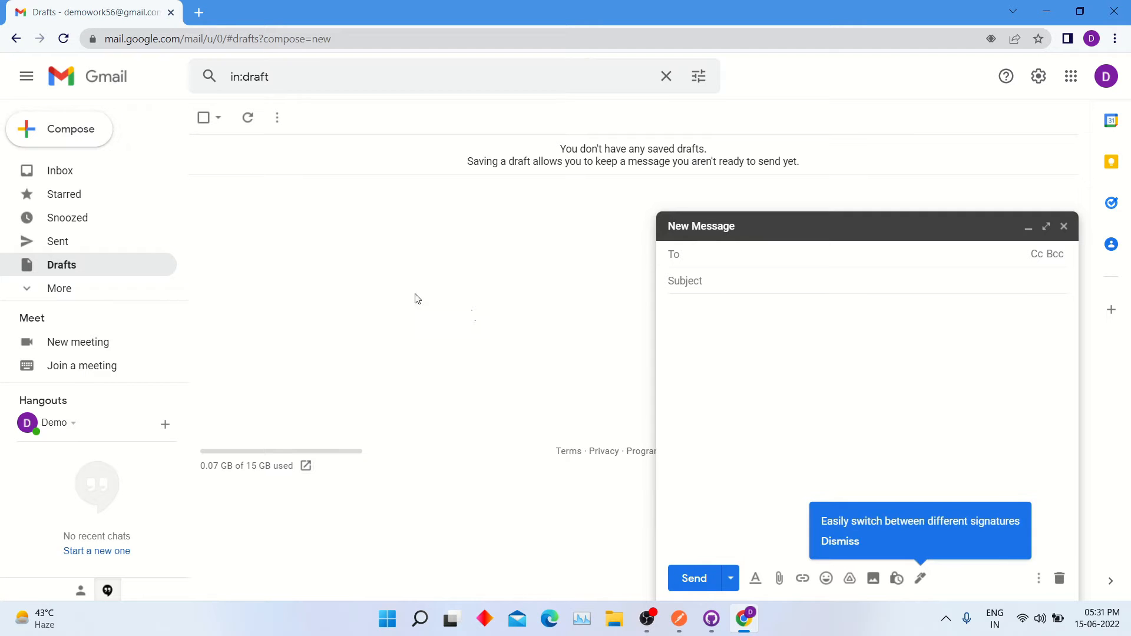
left_click(761, 395)
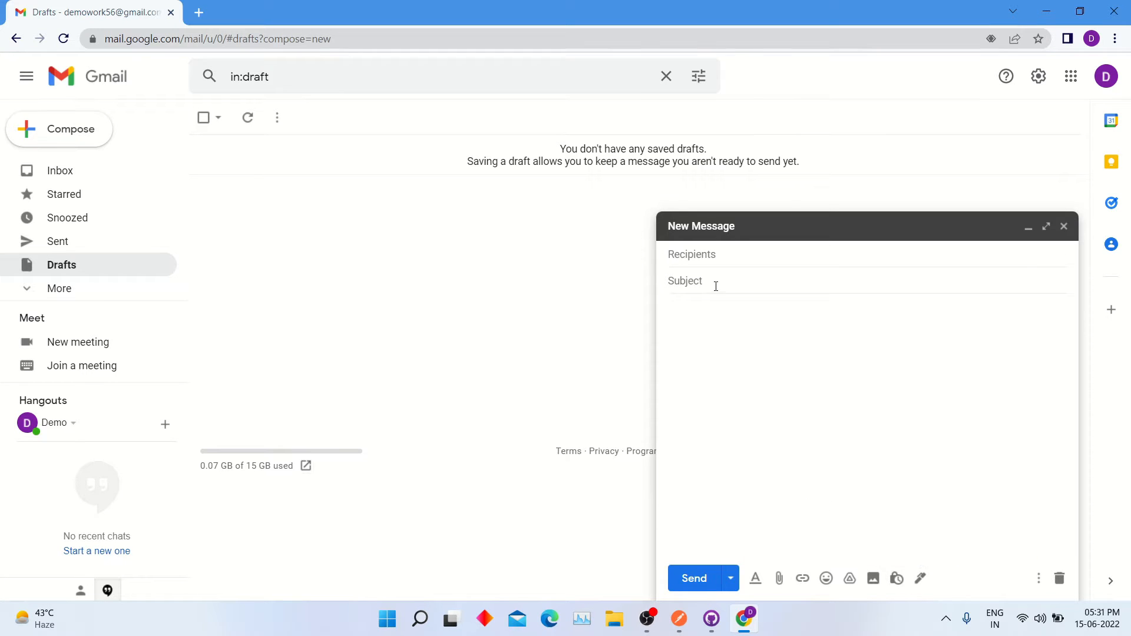
left_click(718, 254)
left_click(730, 279)
type("Sc")
type("ubscrib")
type("e My")
type(" Youtube Channel")
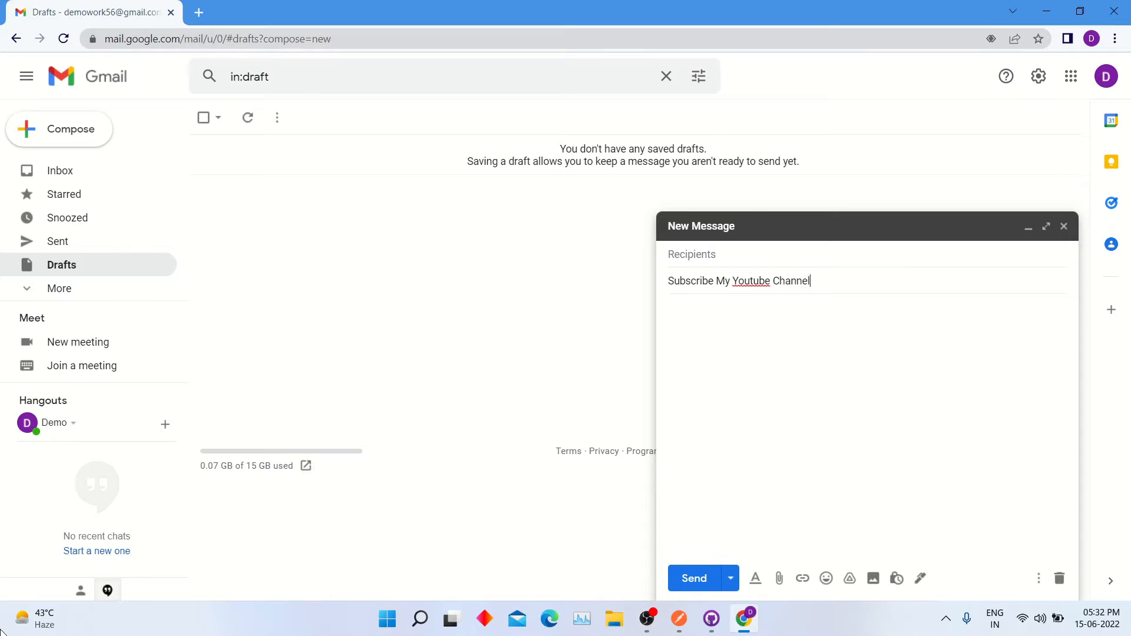
type(" Tech Chimp")
left_click(767, 342)
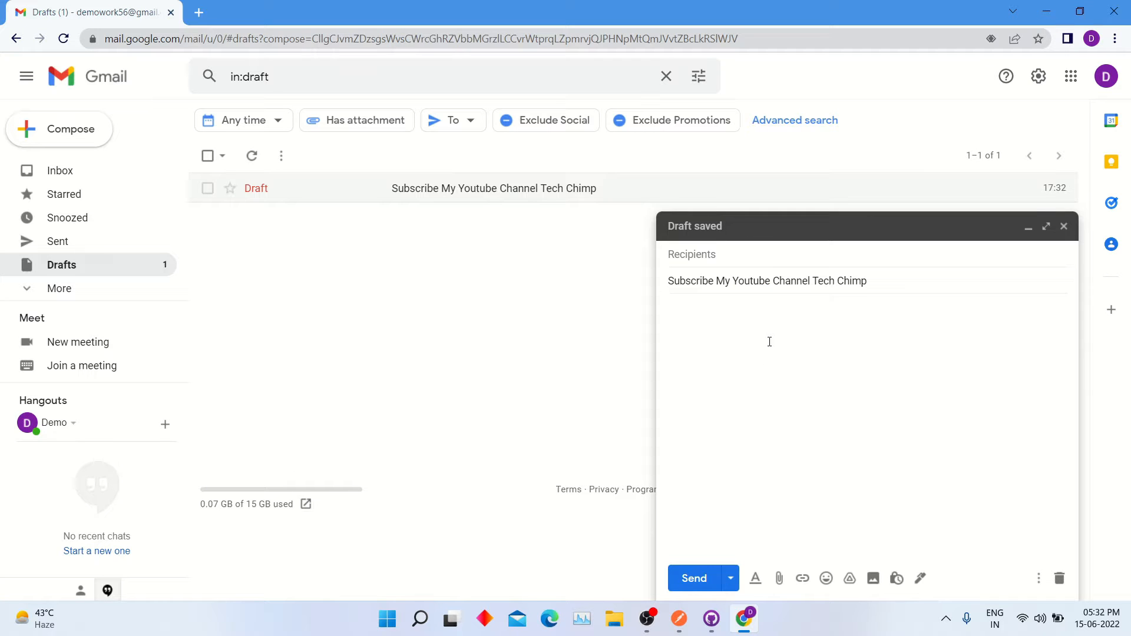
Step: Write 'Hello {{First Name}} {{Last Name}}' as the draft's body greeting
type("Hello {{")
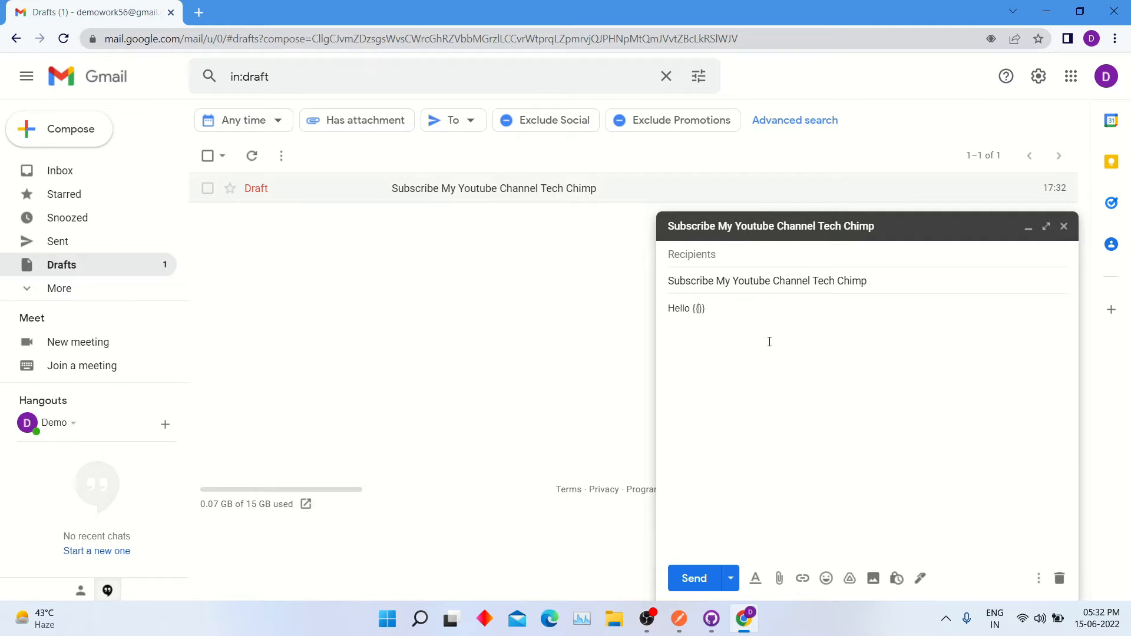
type("First Name")
type("Last Name")
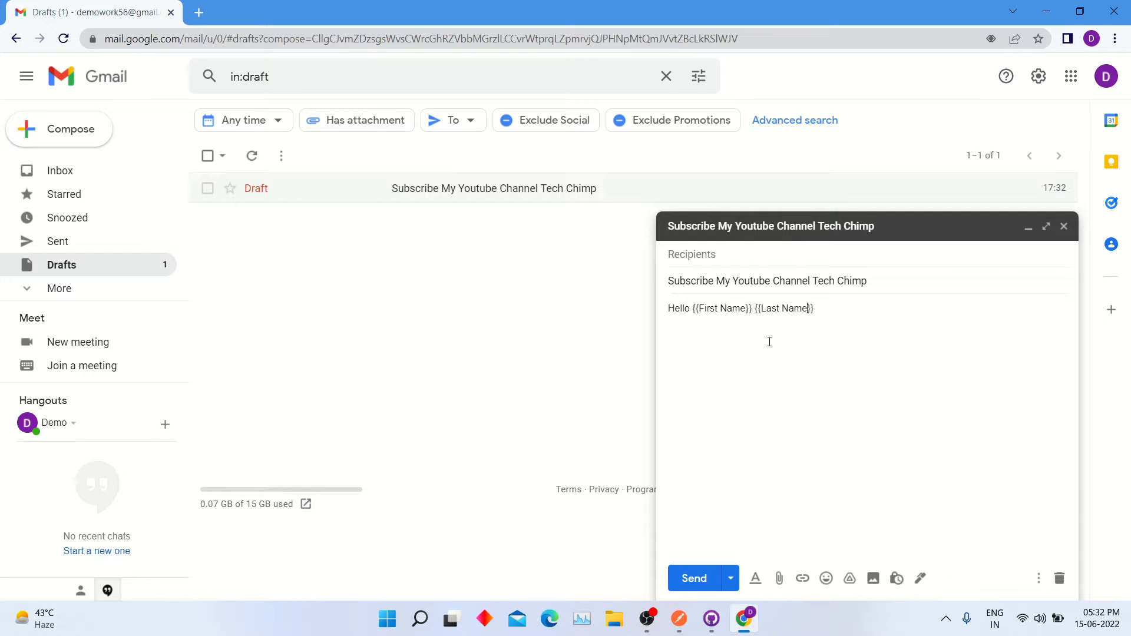
left_click_drag(758, 364, 761, 365)
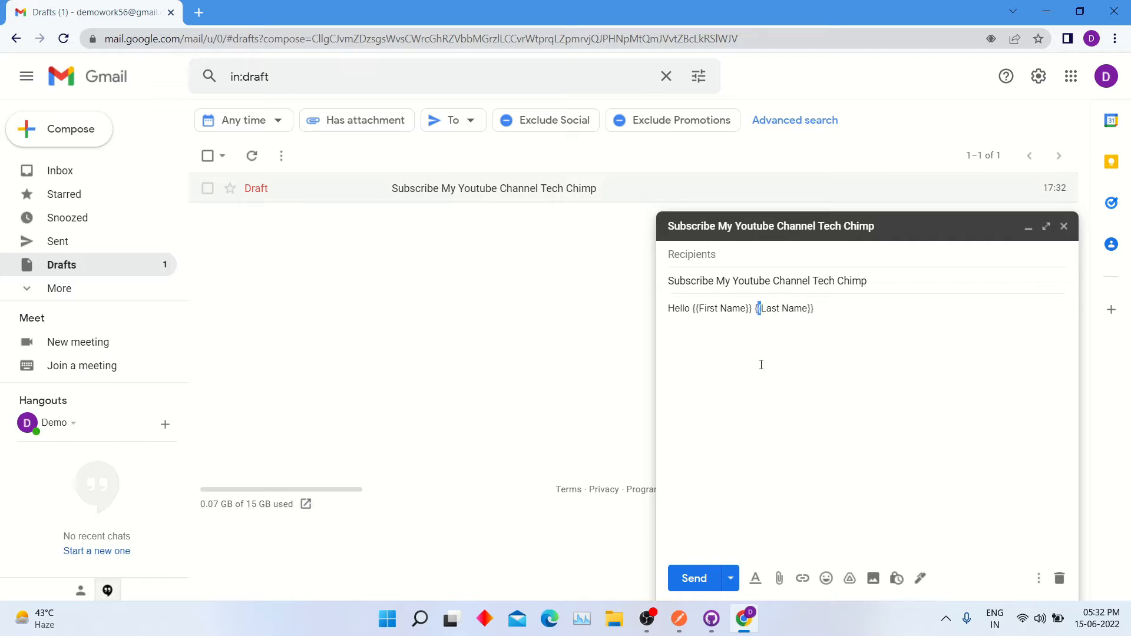
left_click(922, 405)
left_click_drag(848, 313, 666, 310)
left_click(711, 350)
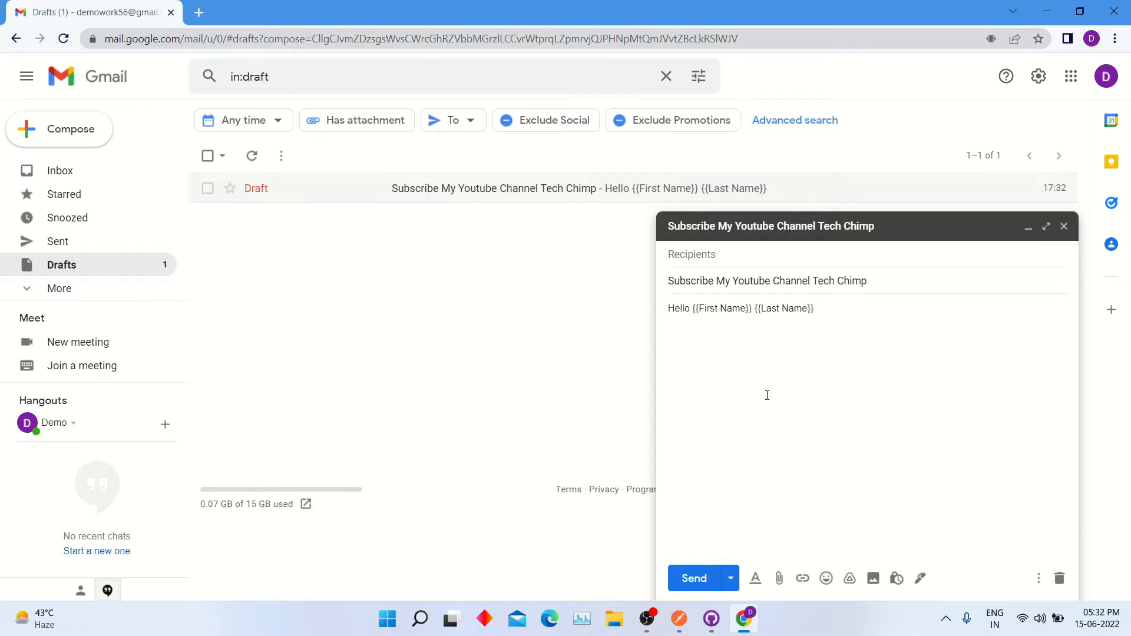
Step: Launch Google Sheets in a new tab from the Google apps grid
left_click(1070, 82)
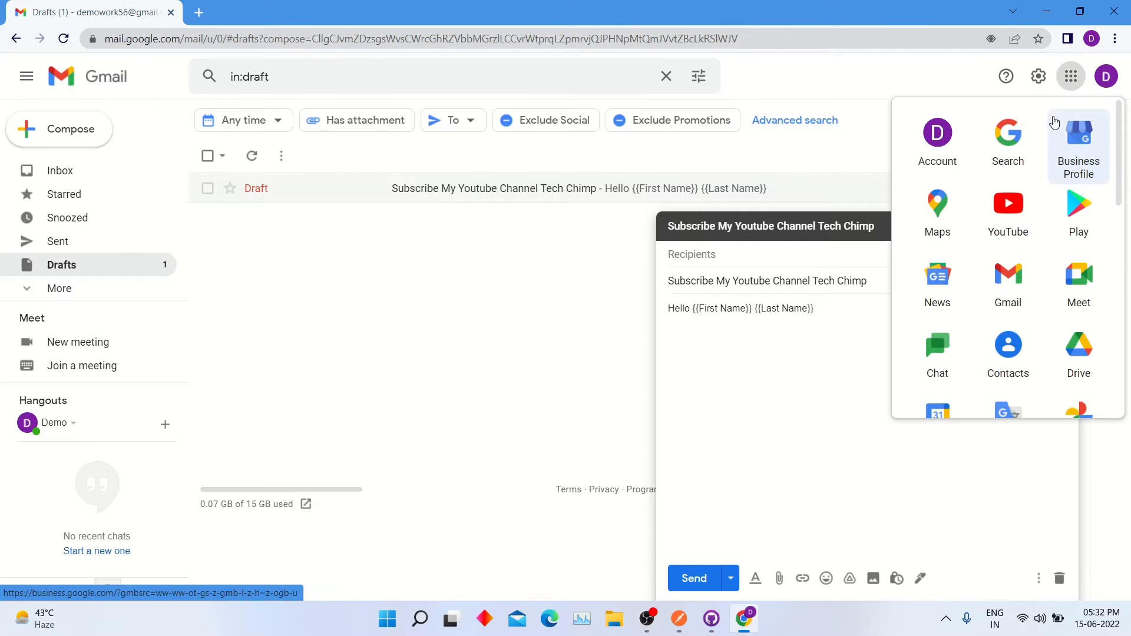
scroll(1059, 277, "down", 1)
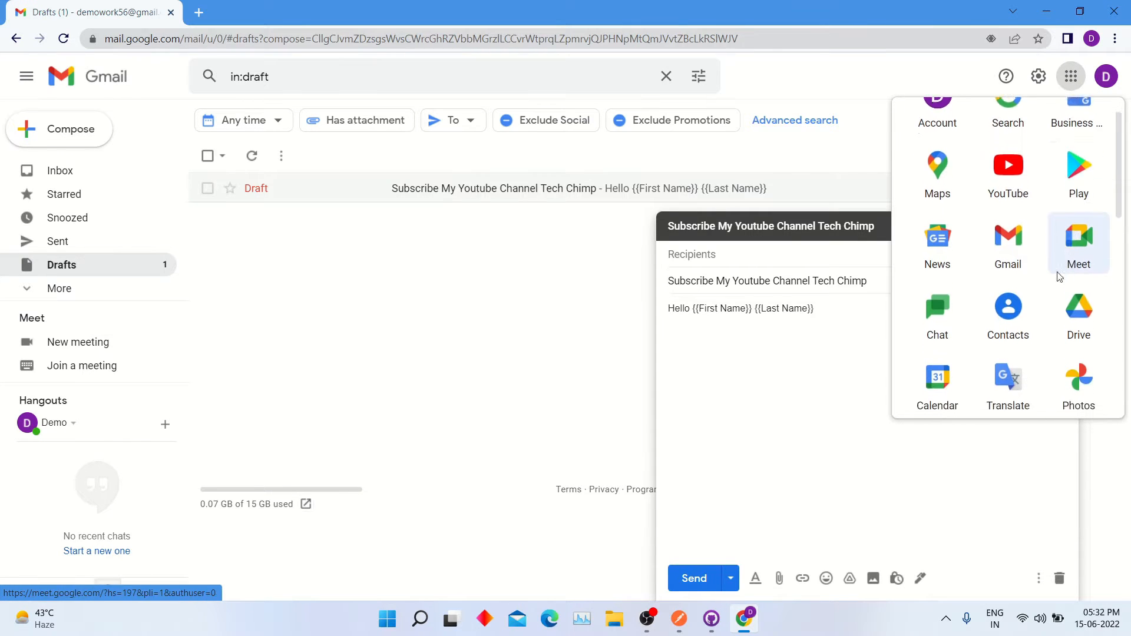
scroll(1060, 277, "down", 2)
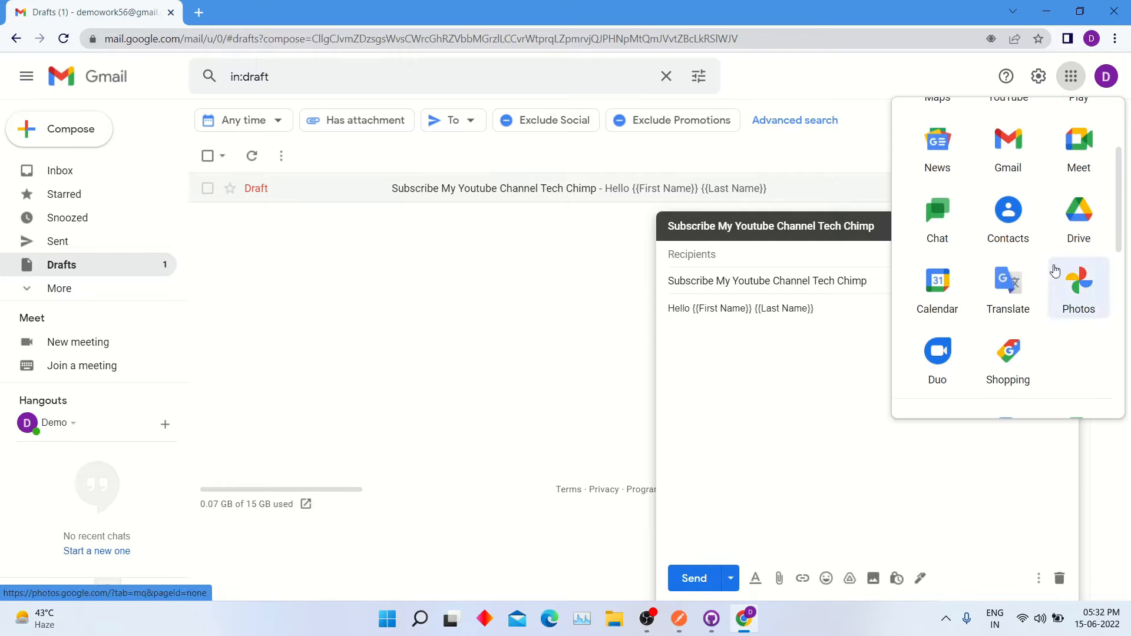
scroll(1054, 269, "down", 3)
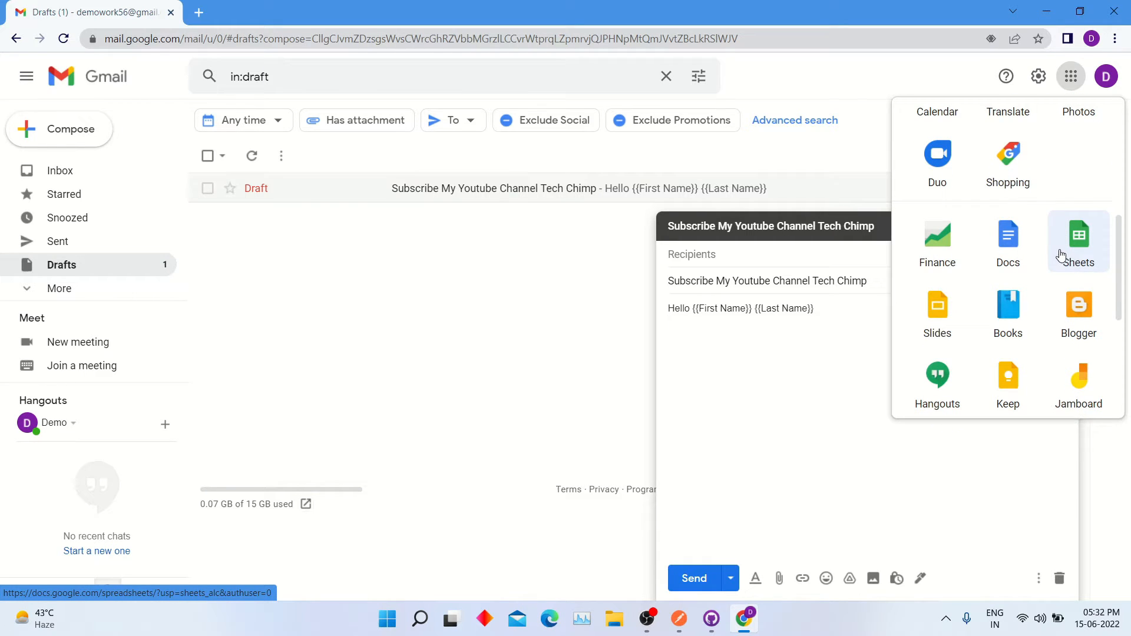
left_click(1060, 255)
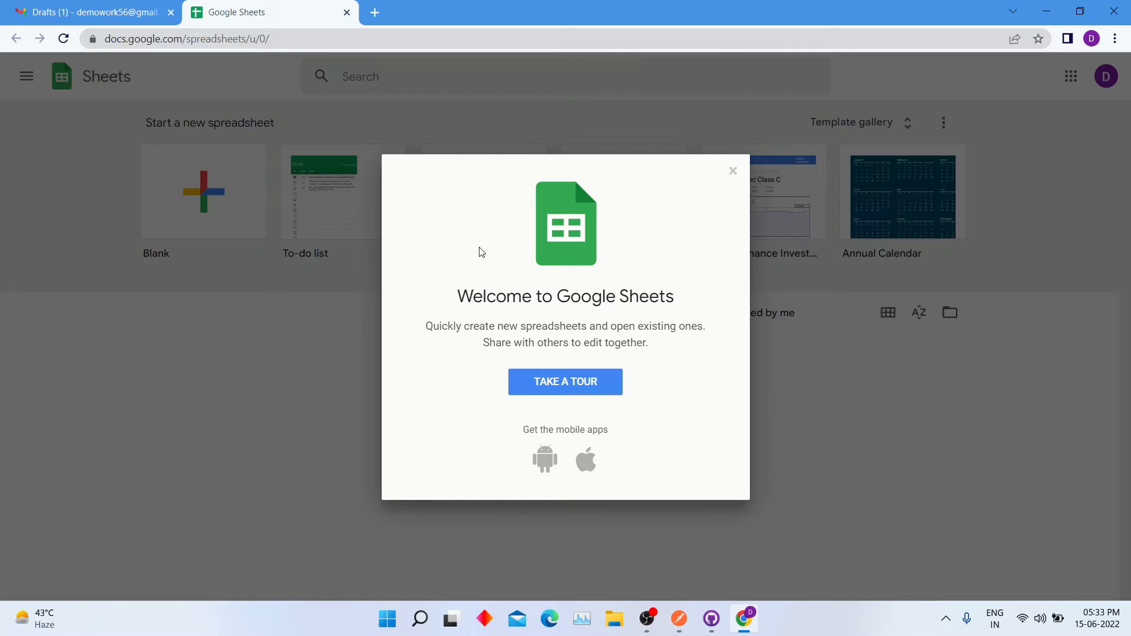
Step: Create a new blank spreadsheet, dismissing the welcome and tip messages
left_click(733, 172)
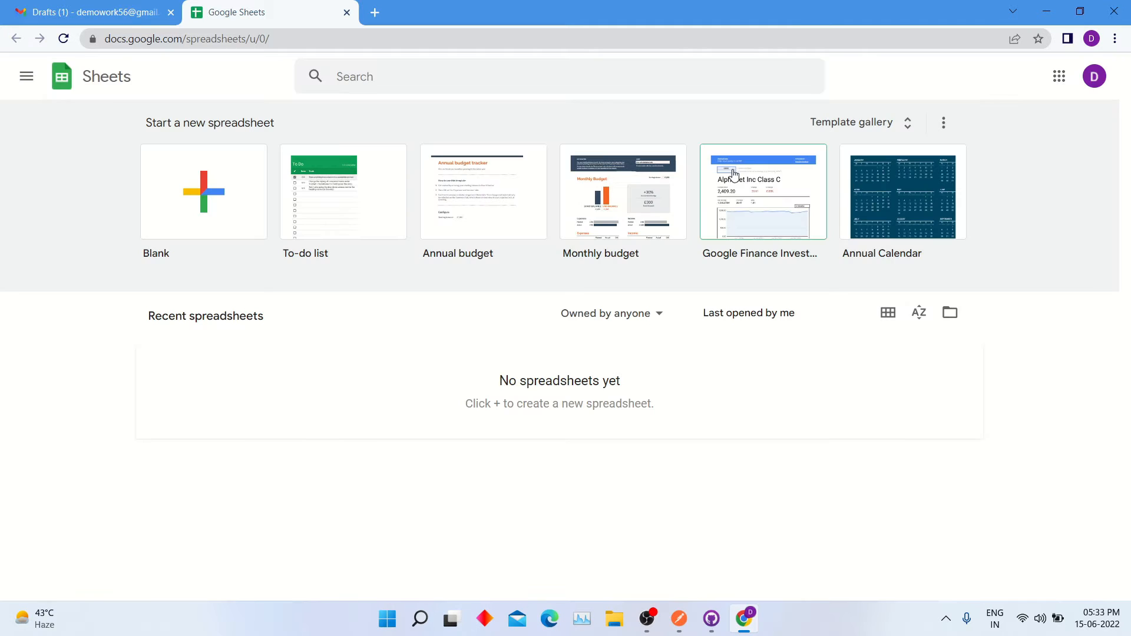
left_click(213, 198)
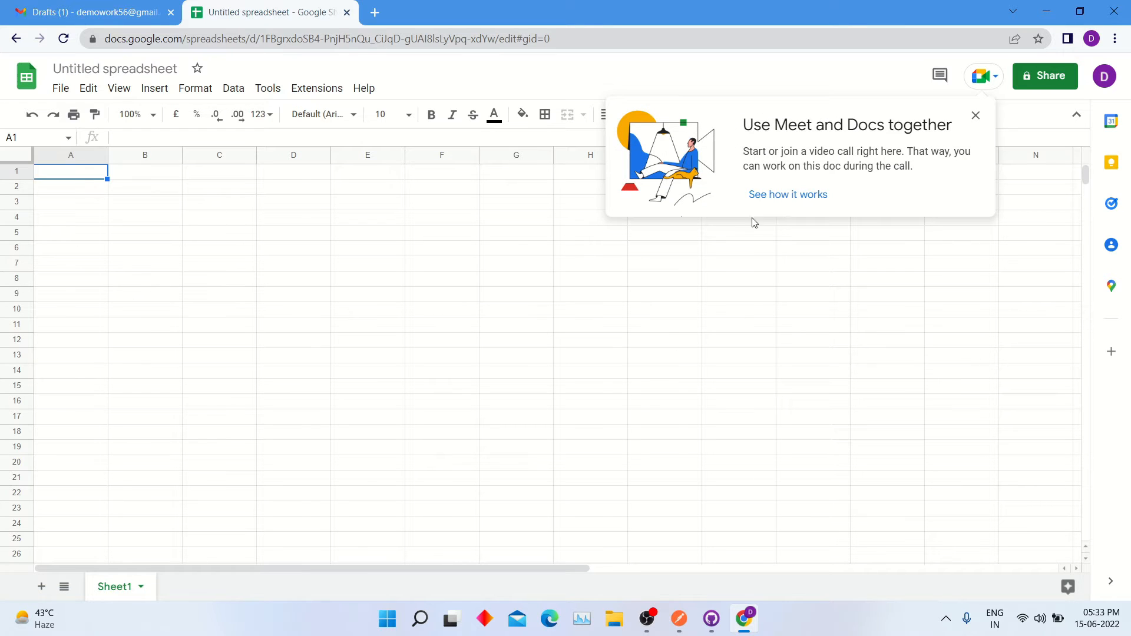
left_click(976, 116)
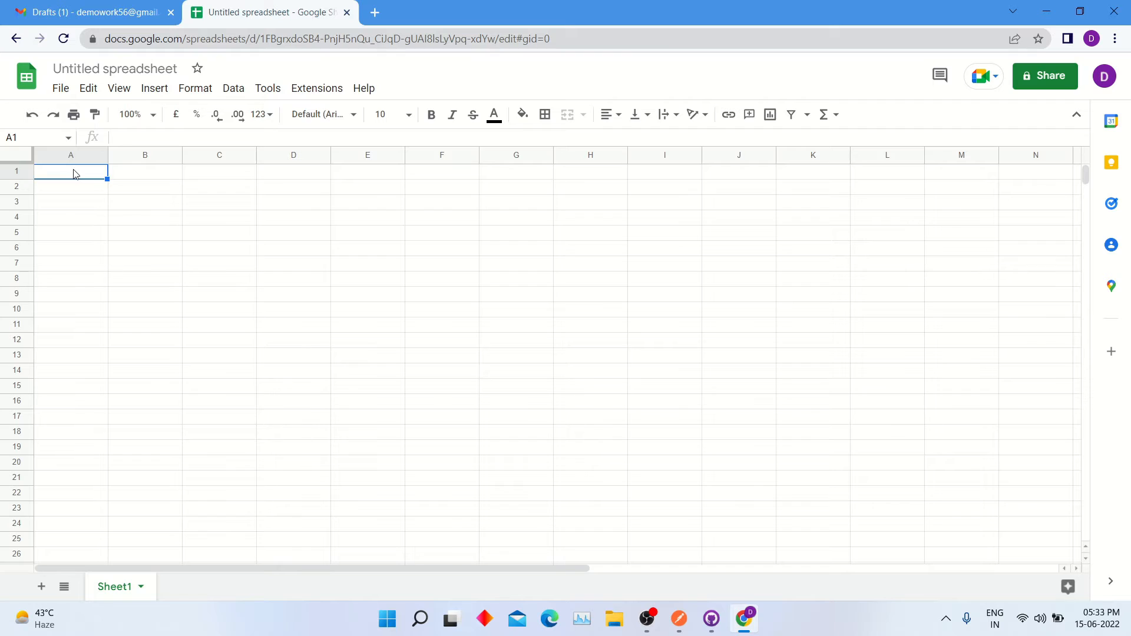
Step: Put an Emails header in A1 and the two recipient e-mail addresses in A2:A3
type("Emails")
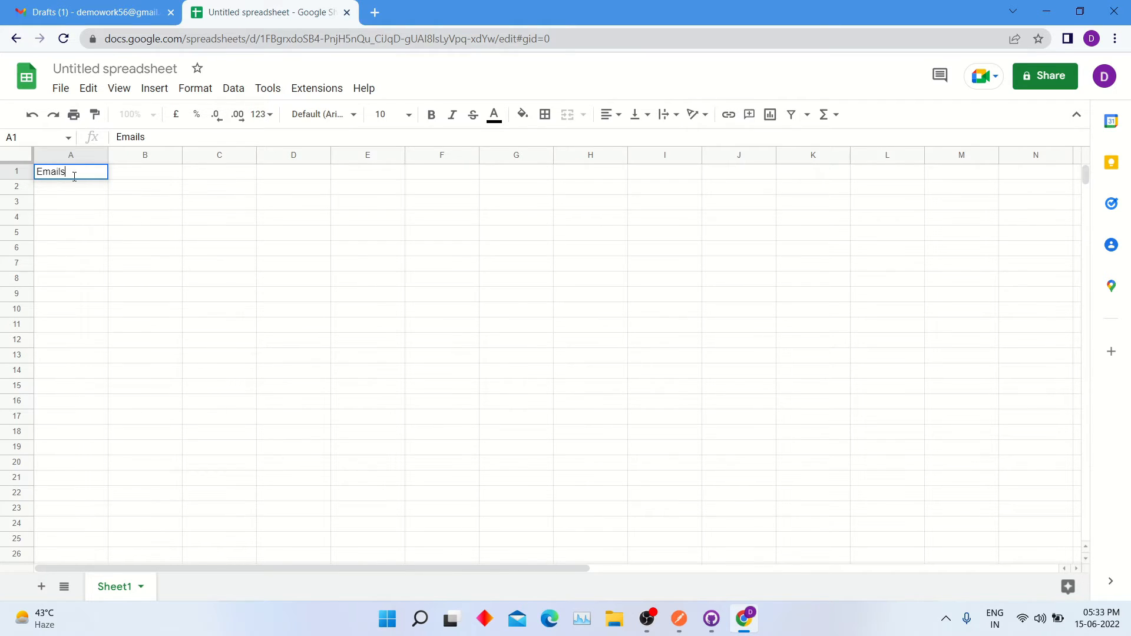
key("Return")
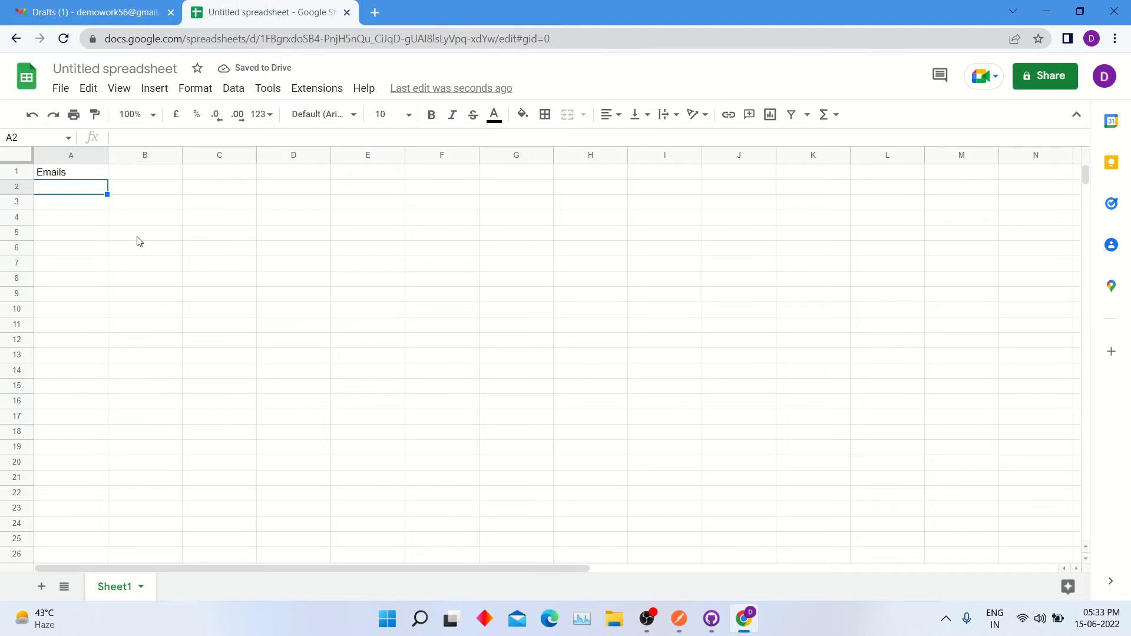
double_click(85, 186)
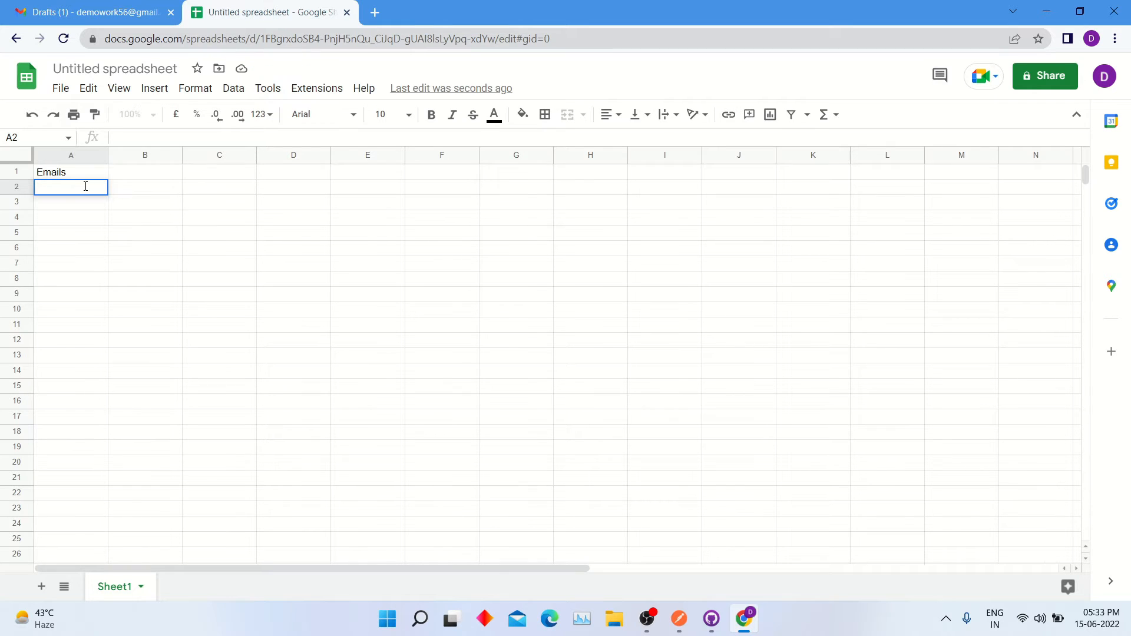
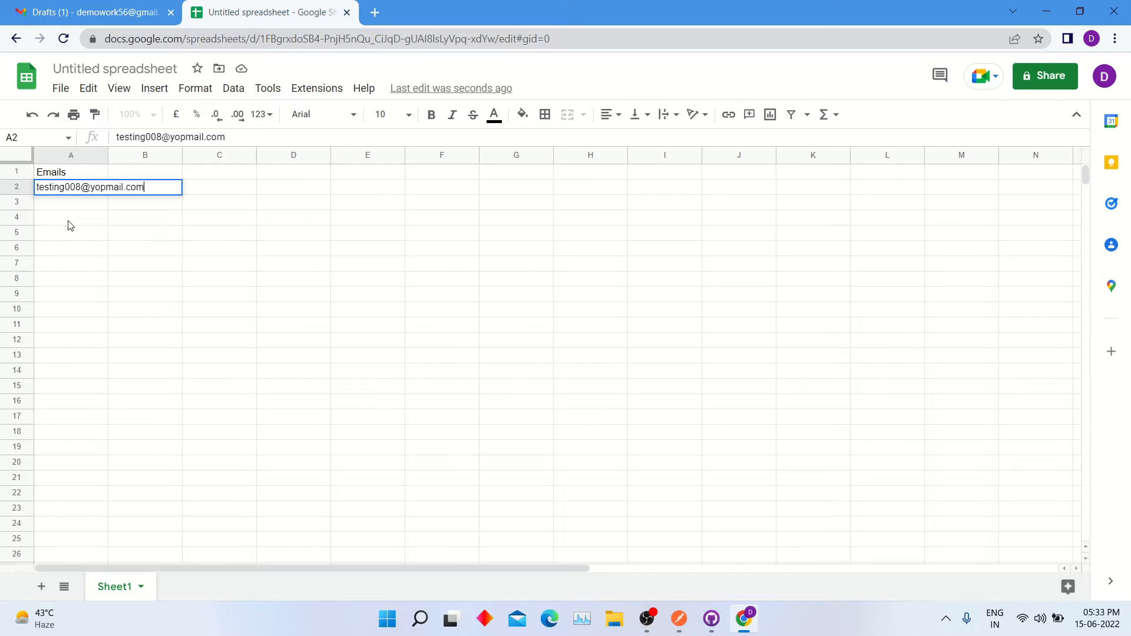
left_click(66, 204)
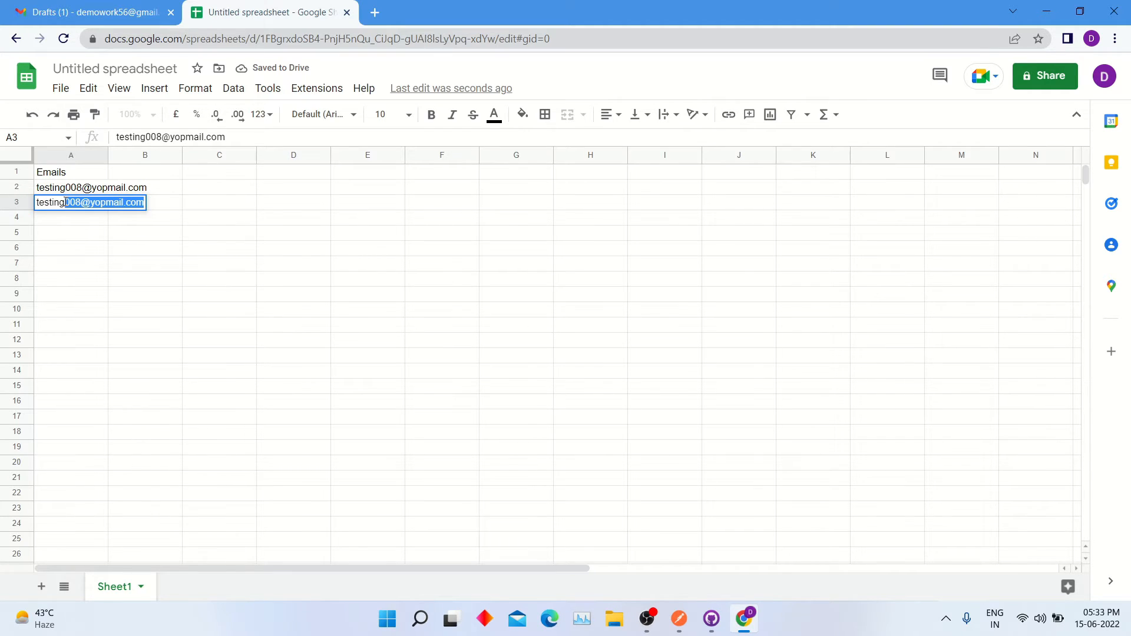
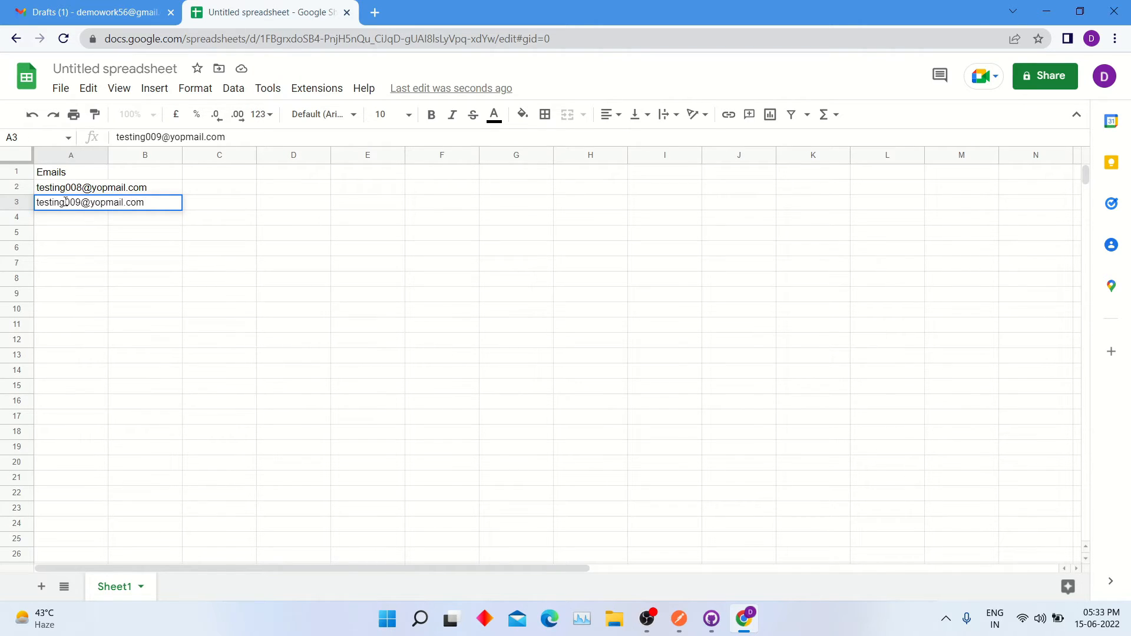
Step: Add First Name and Last Name headers with Tech / Chimp for the first recipient
left_click(139, 169)
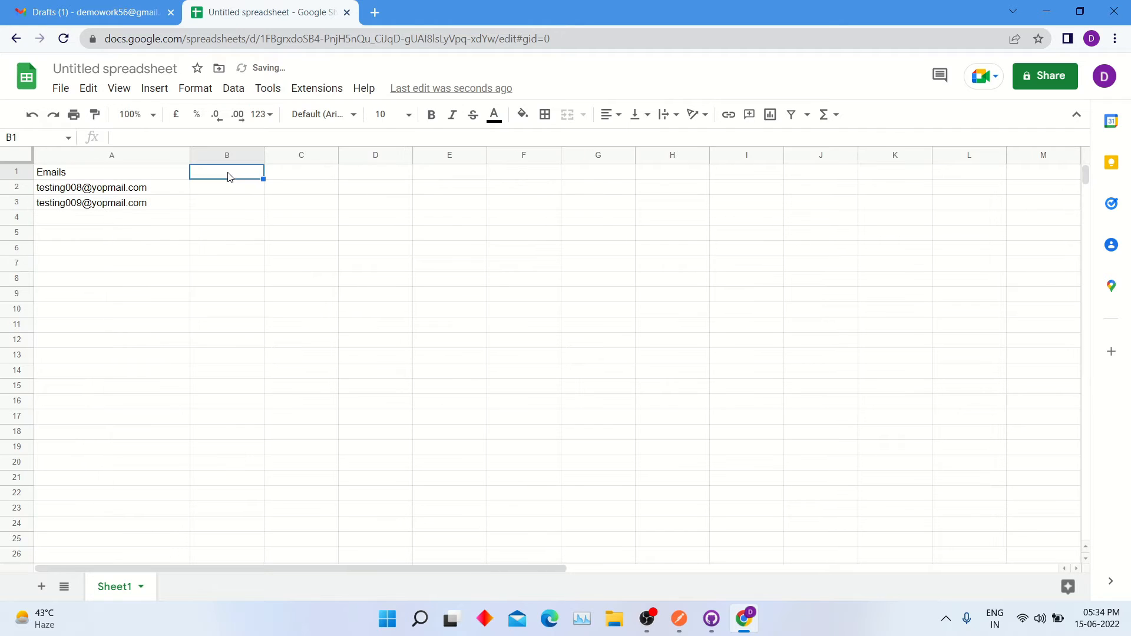
type("Fi")
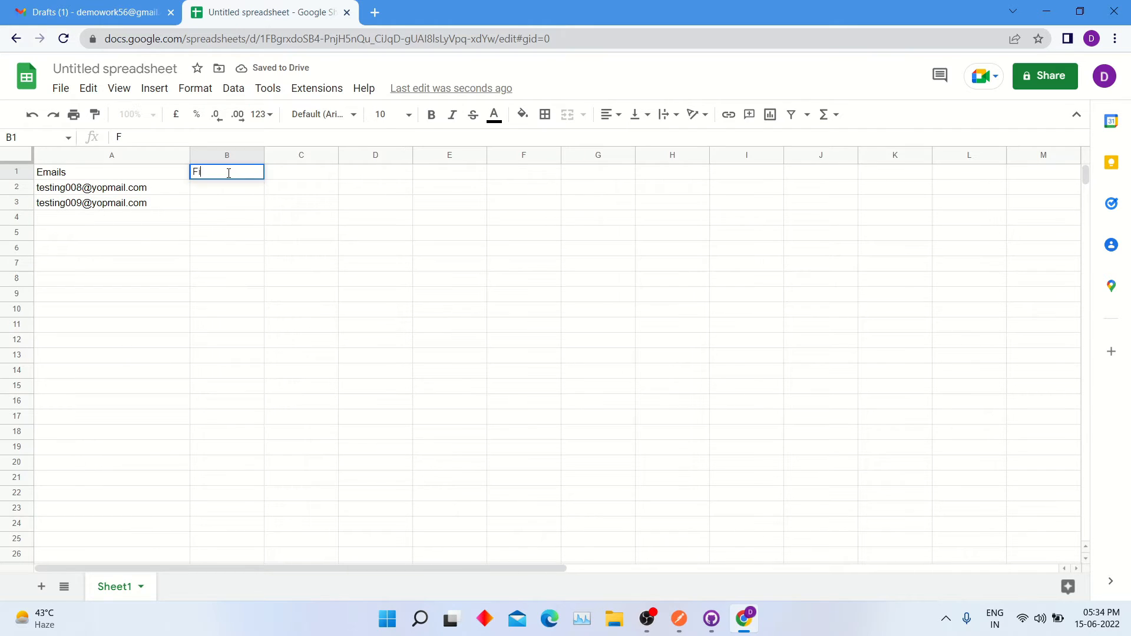
type("rst Name")
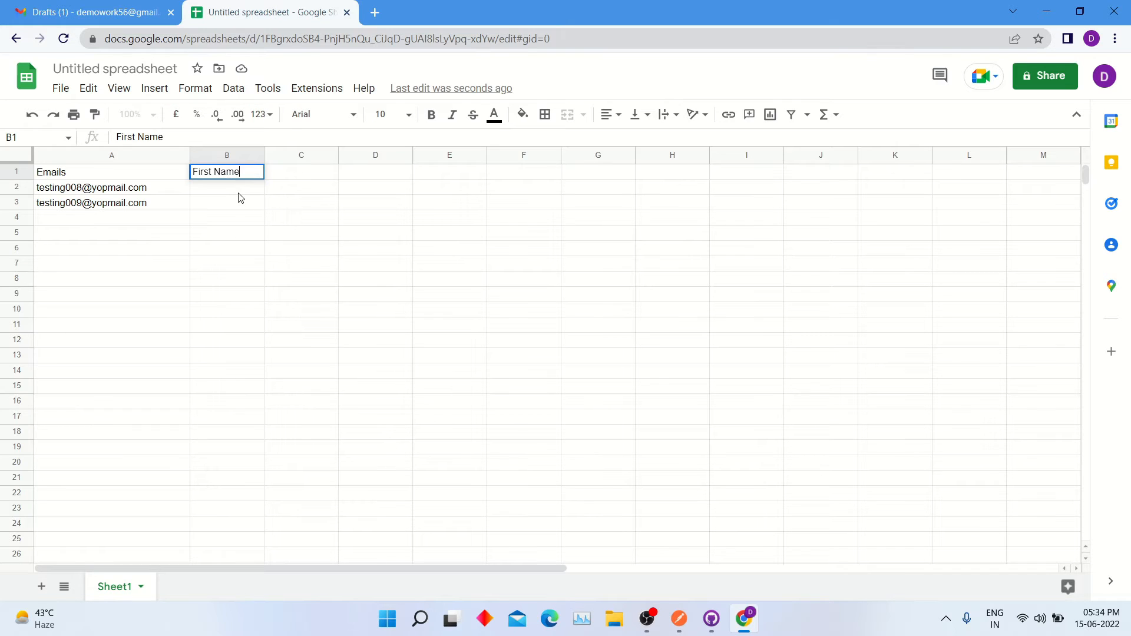
left_click(240, 194)
double_click(242, 188)
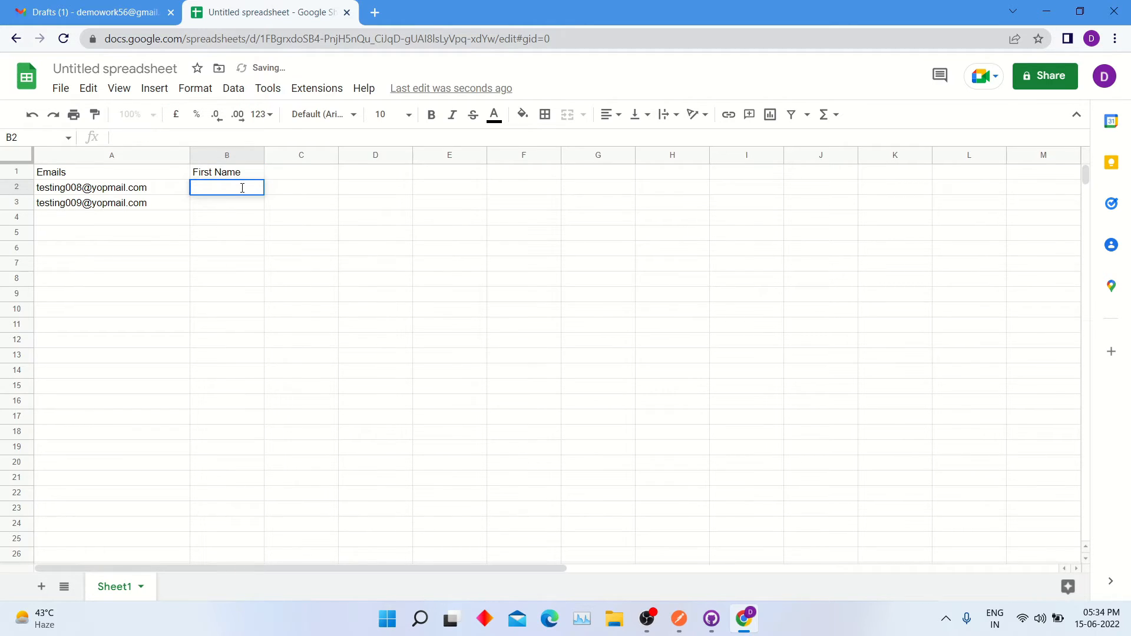
type("Tech")
left_click(288, 173)
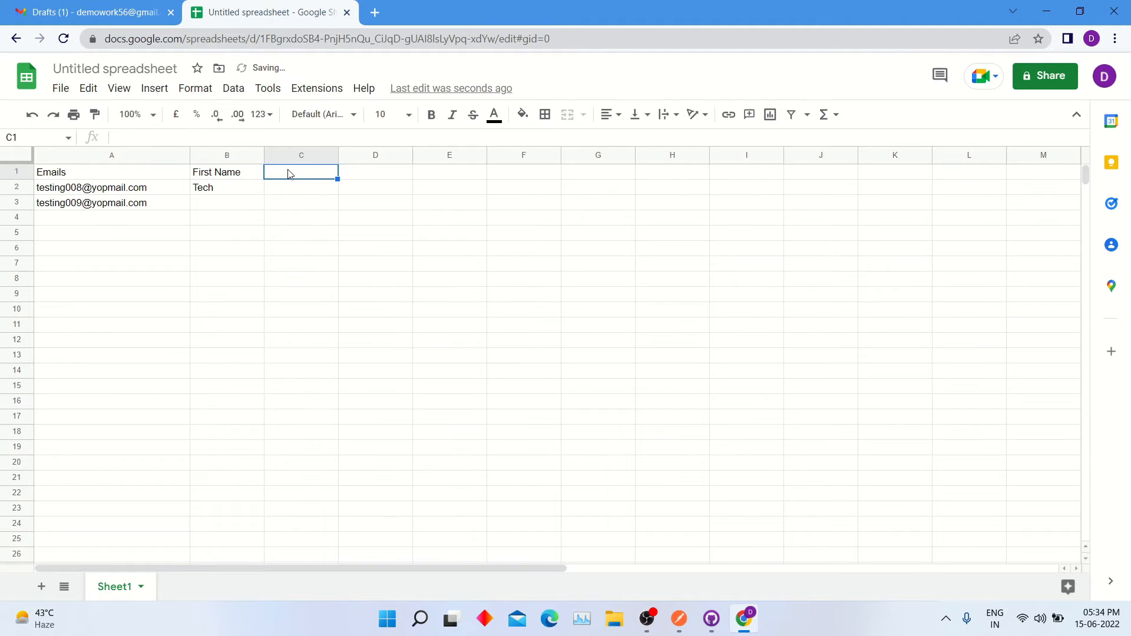
type("Last Name")
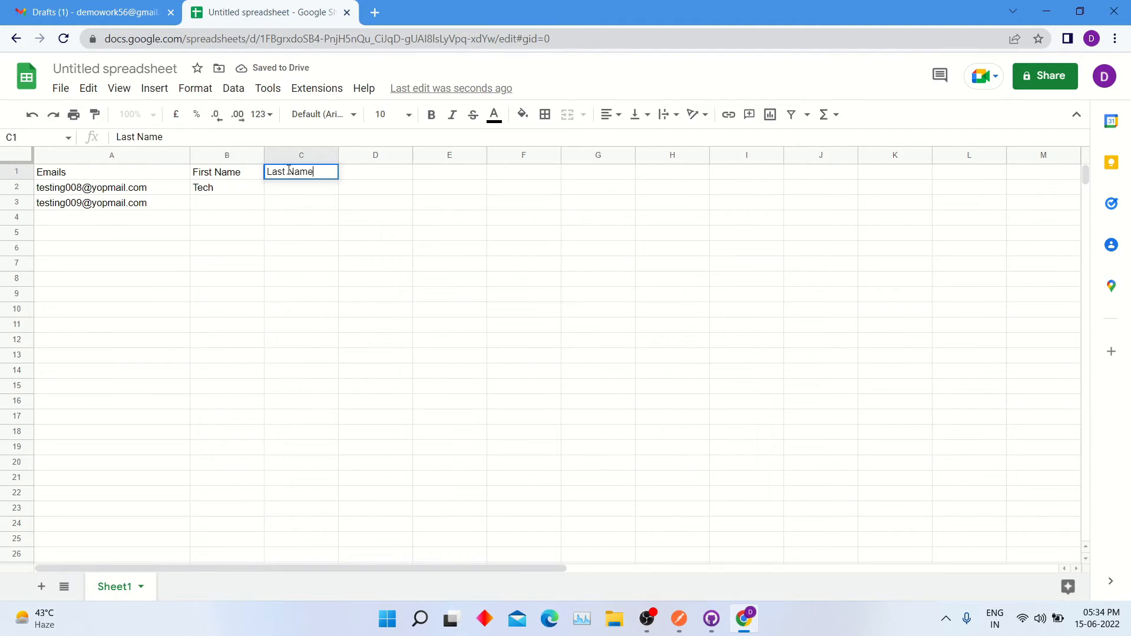
left_click(299, 192)
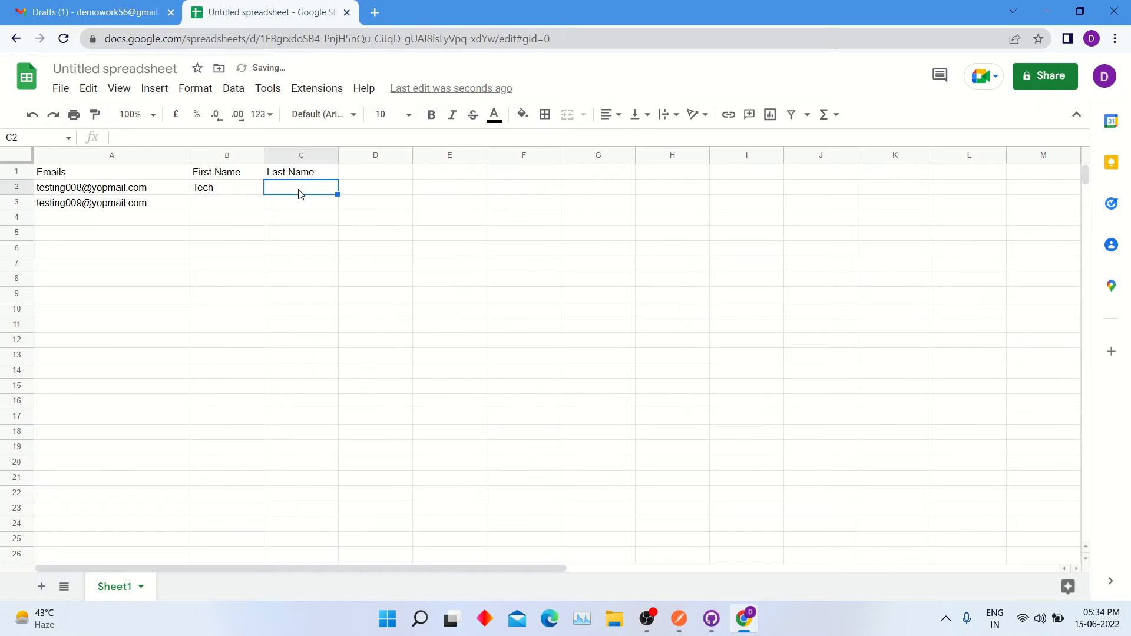
type("Chimp")
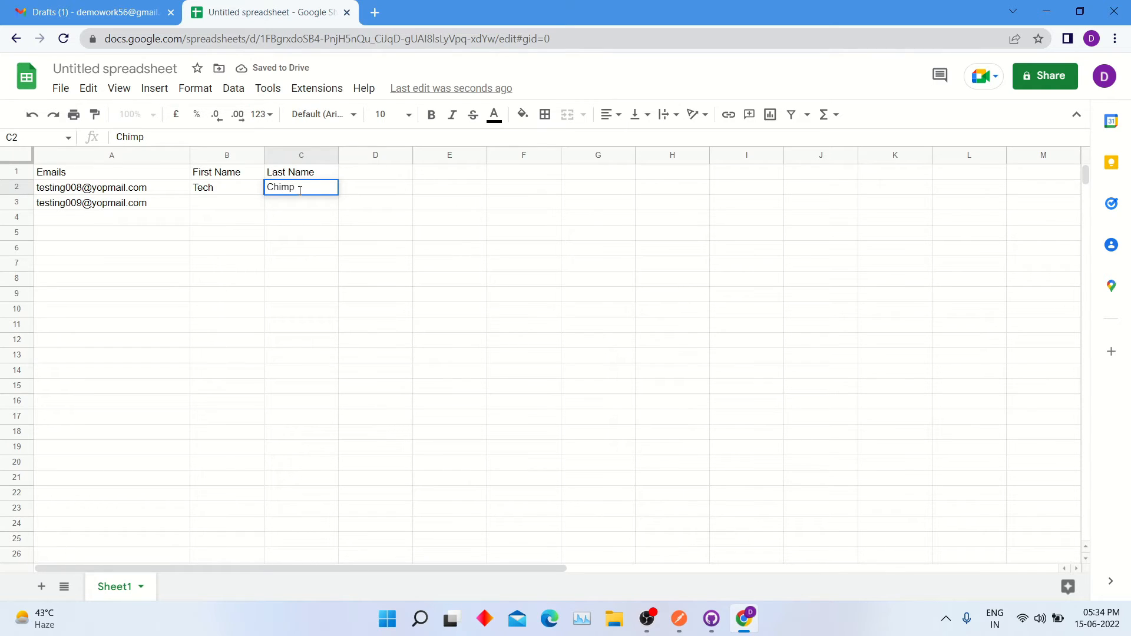
Step: Enter Testing / Mail for the second recipient and a Merge Status header in D1
left_click(245, 204)
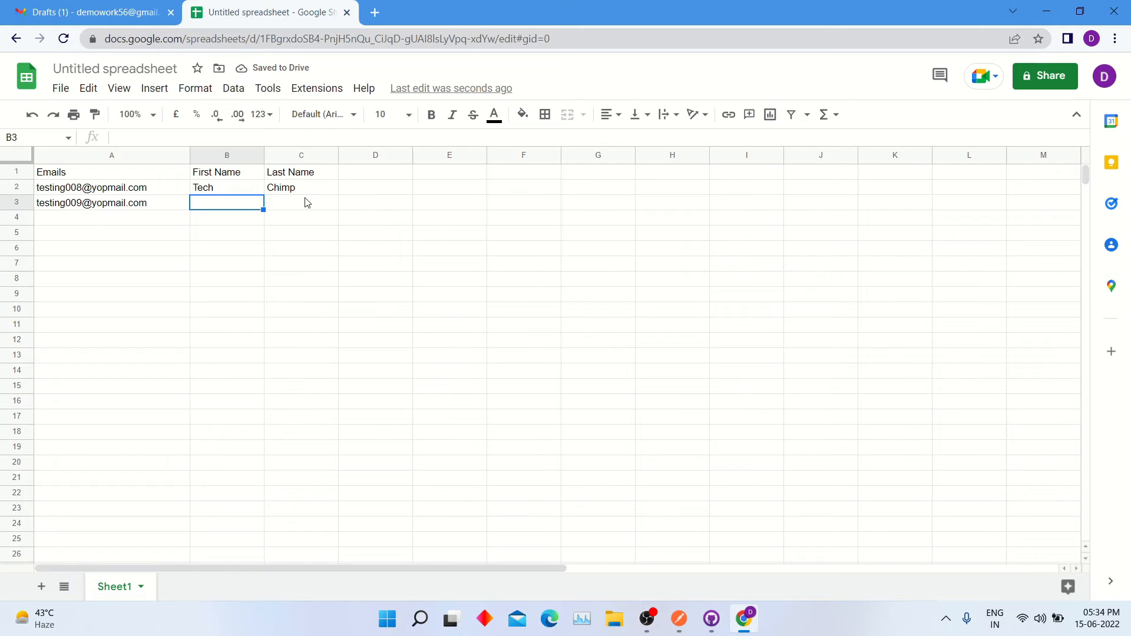
type("Testing")
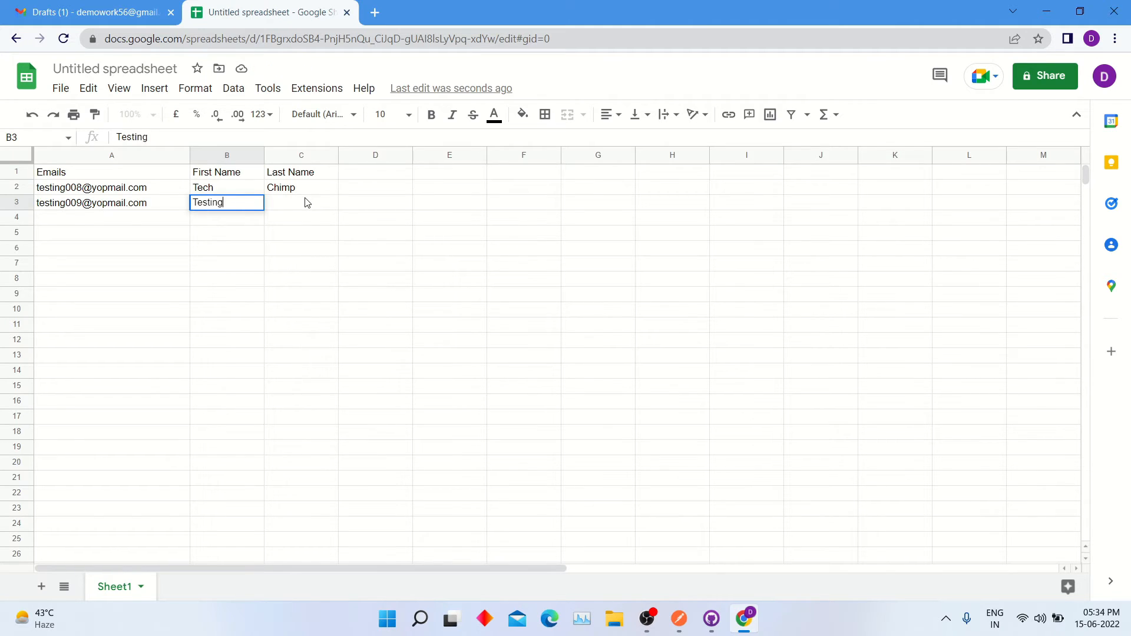
left_click(306, 202)
type("Mail")
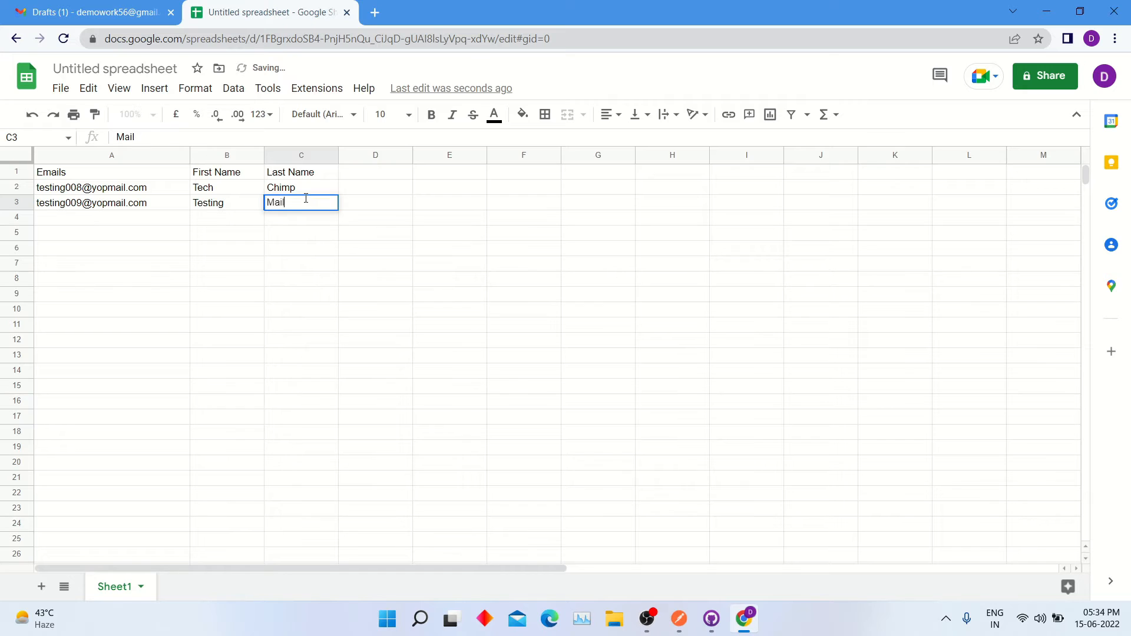
left_click(384, 222)
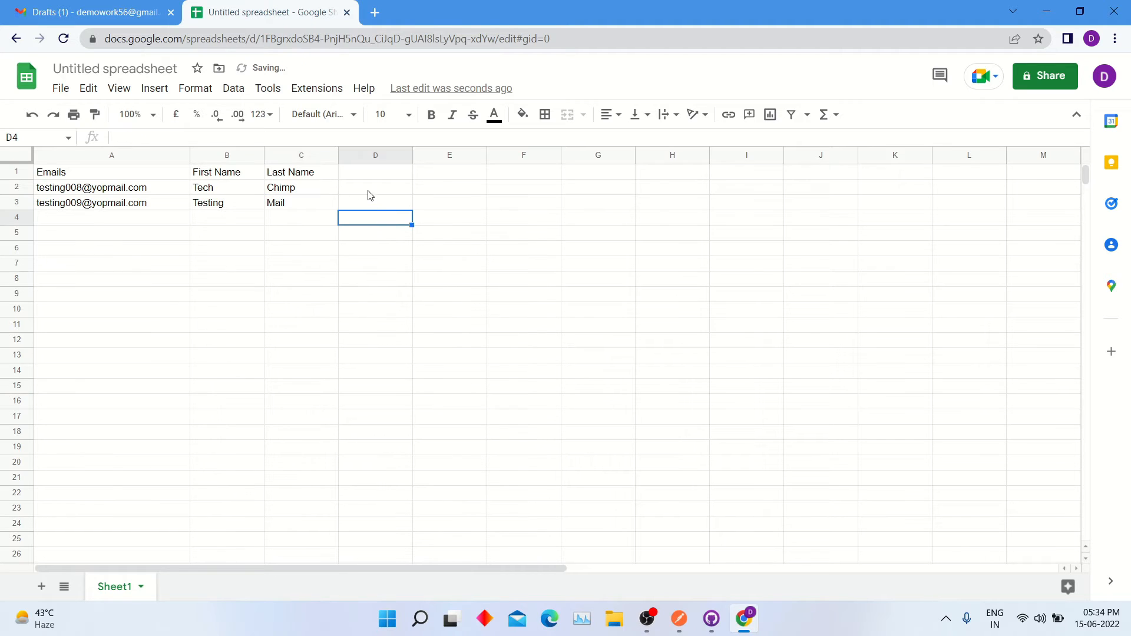
left_click(368, 177)
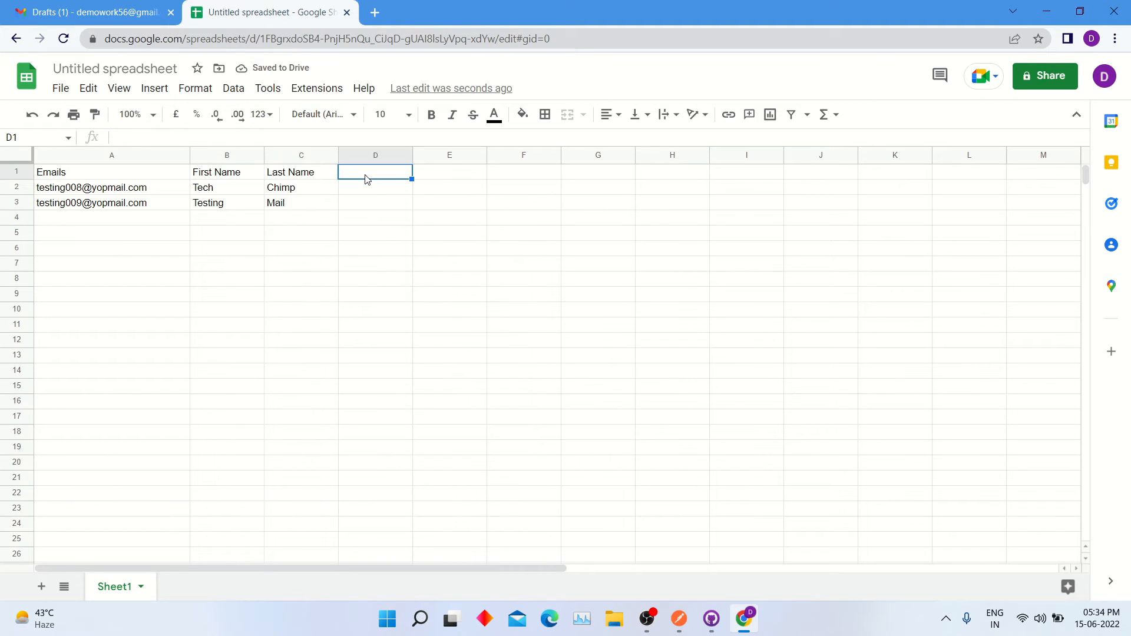
type("Me")
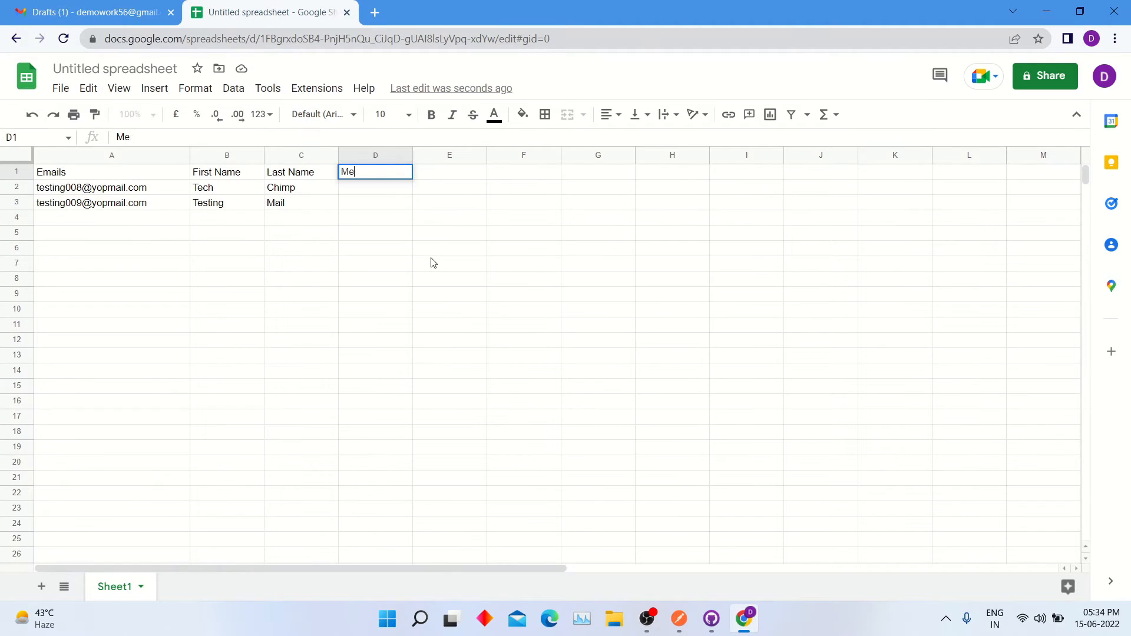
type("rge Status")
left_click(391, 340)
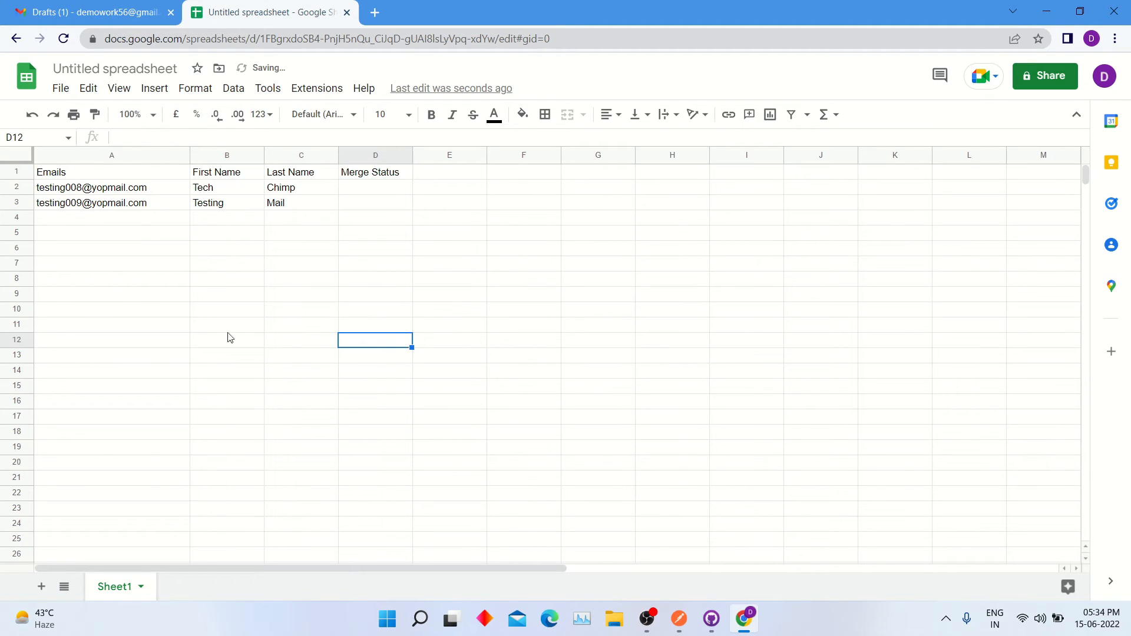
left_click(230, 174)
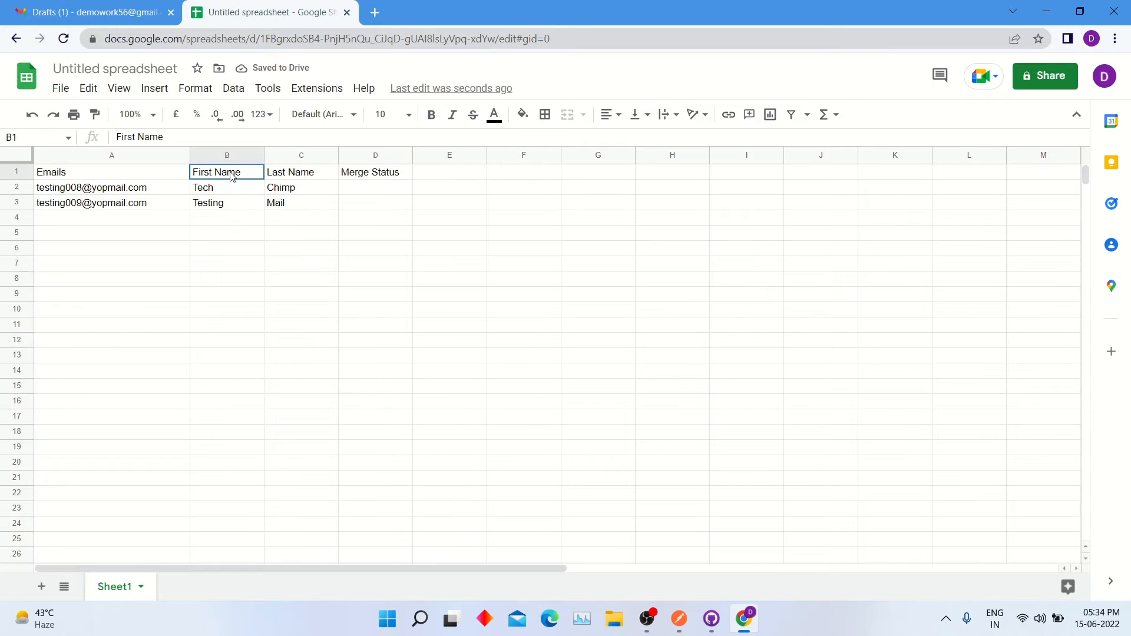
left_click(305, 177)
left_click(156, 18)
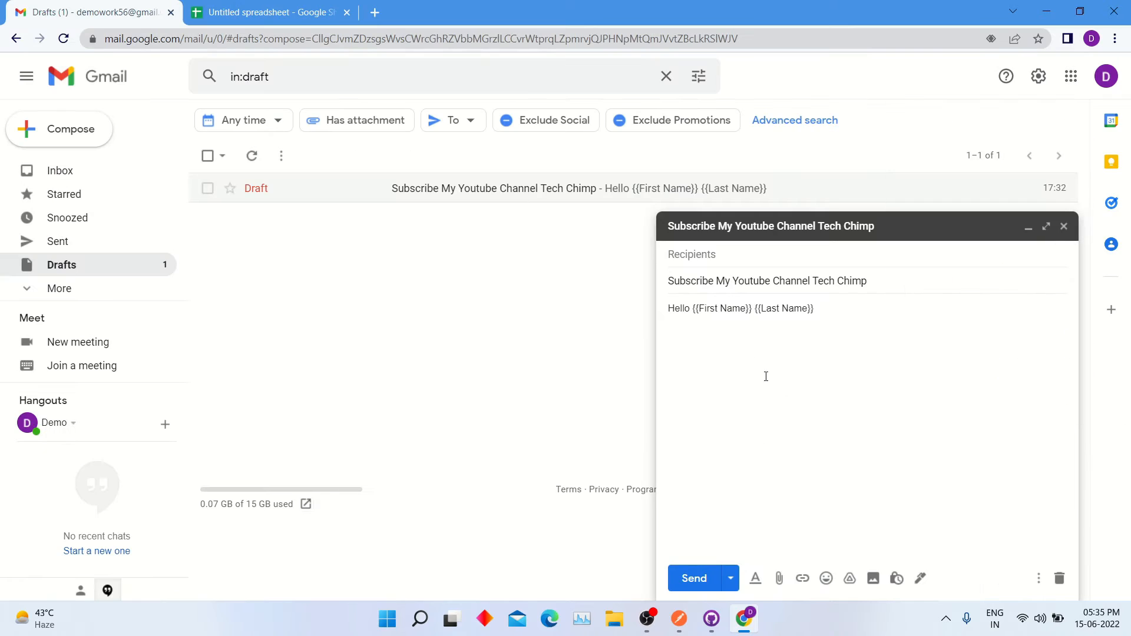
left_click_drag(698, 310, 806, 315)
left_click(768, 316)
left_click(790, 369)
left_click(289, 14)
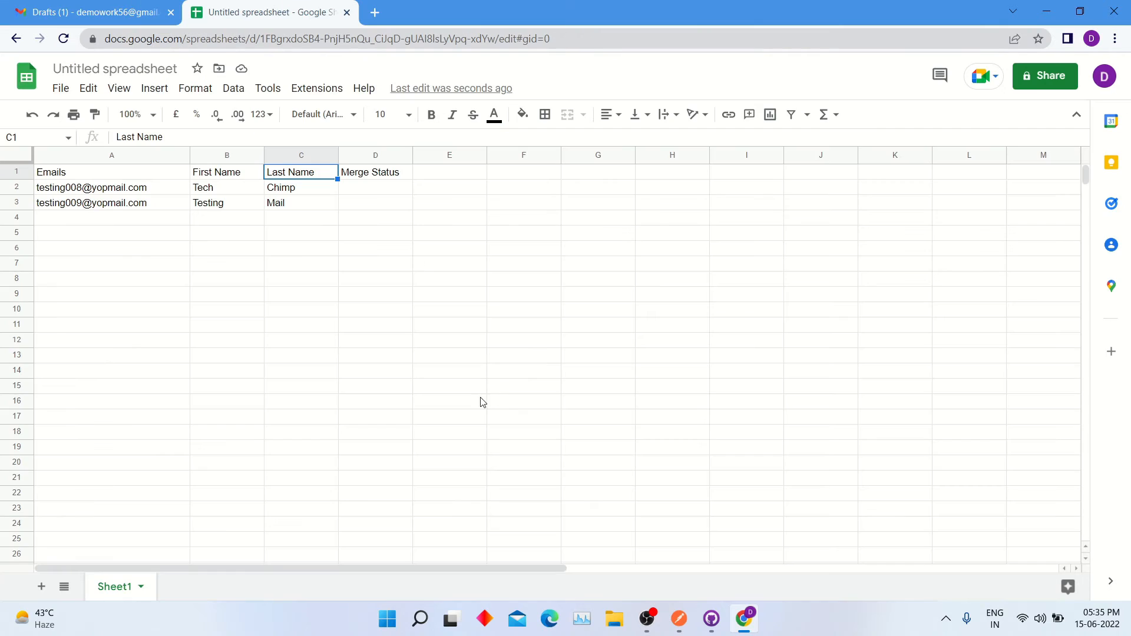
Step: Search the Workspace Marketplace for 'mail merge' and open the Mergo mail merge listing
left_click(312, 88)
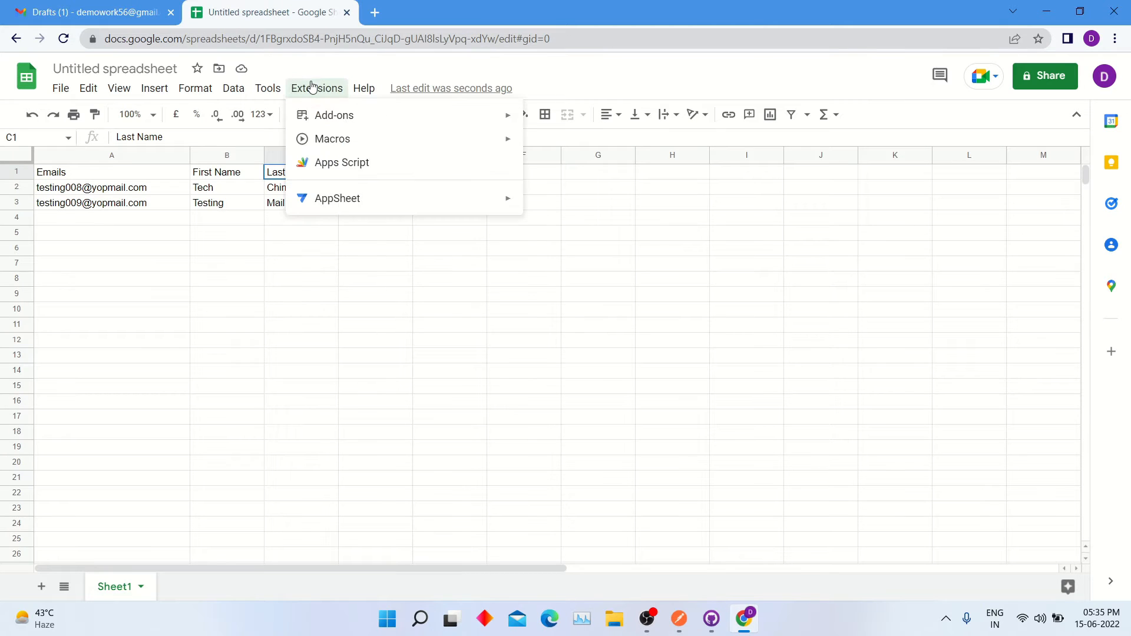
mouse_move(333, 124)
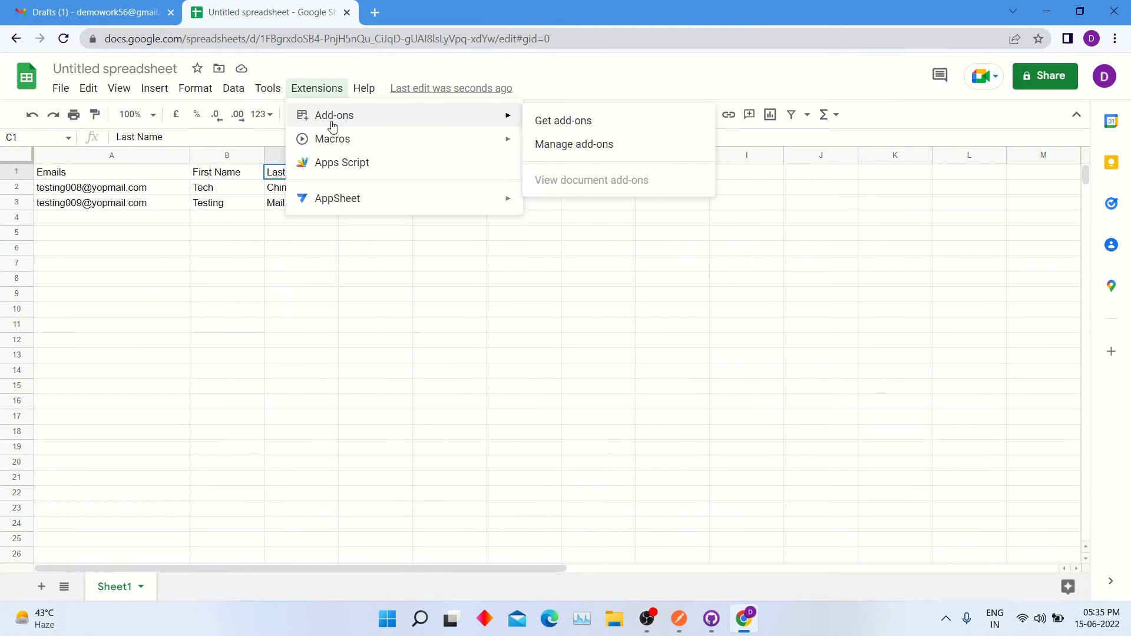
left_click(547, 120)
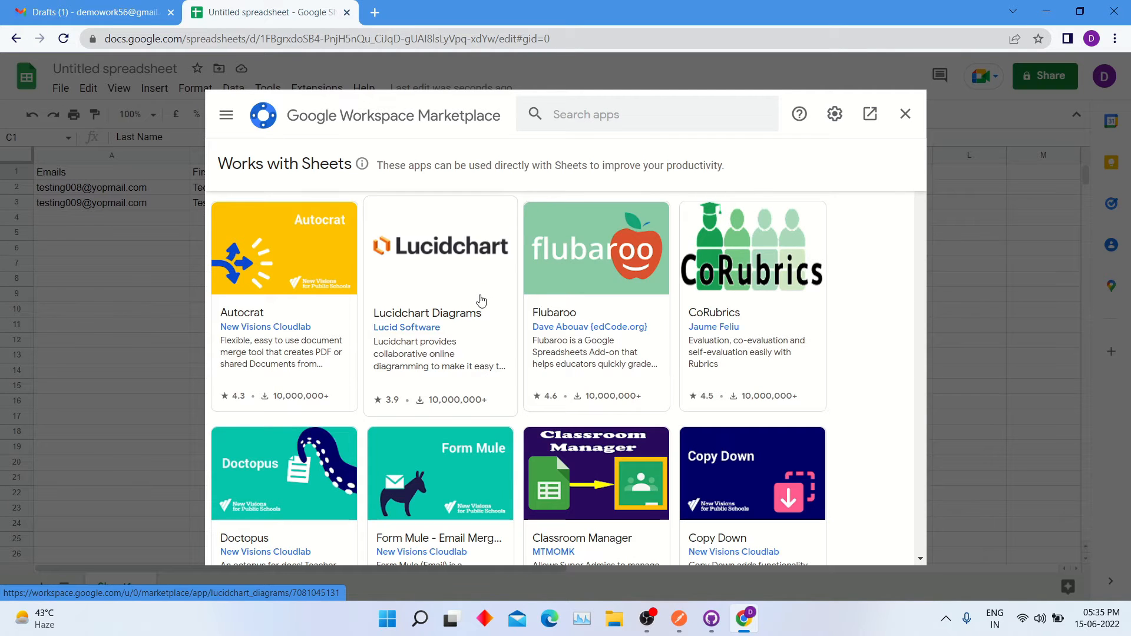
left_click(560, 114)
type("mail")
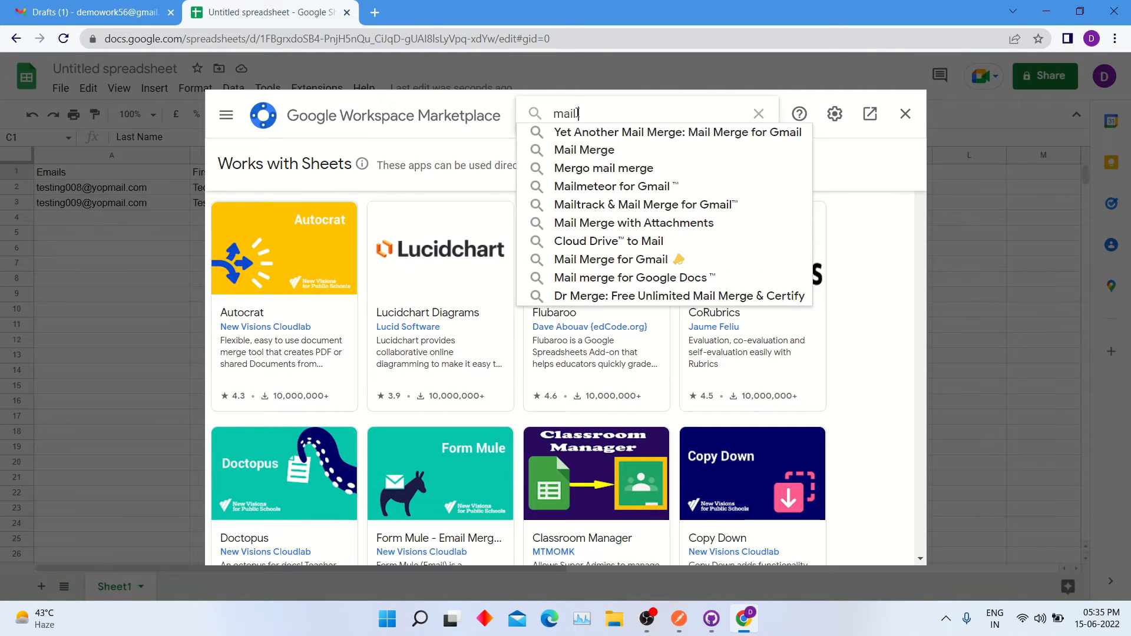
type(" merge")
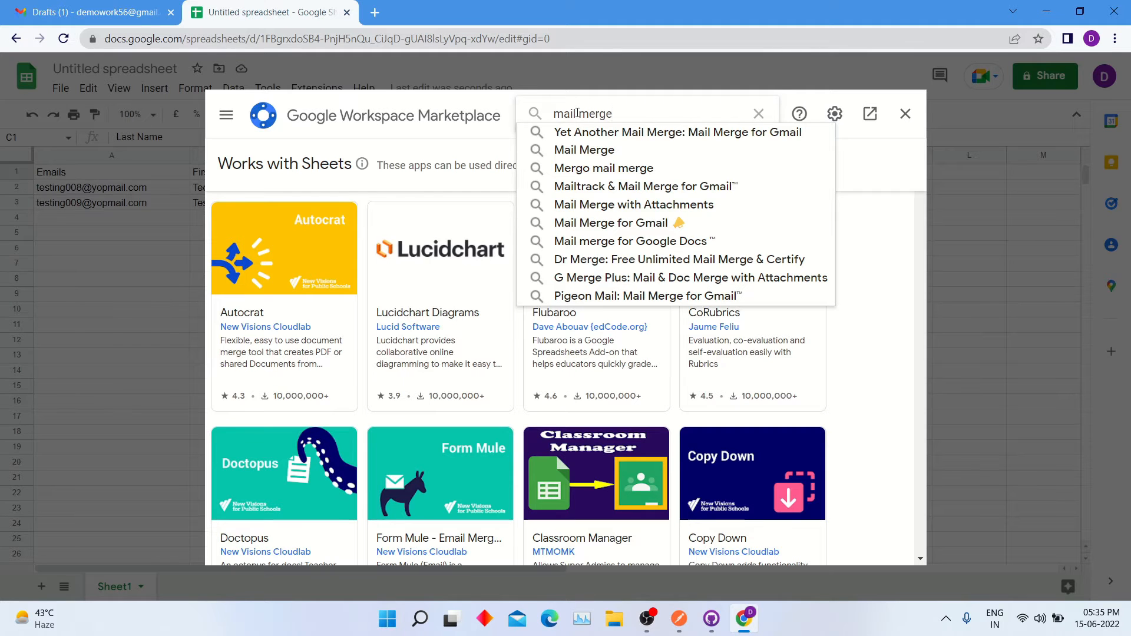
key("Return")
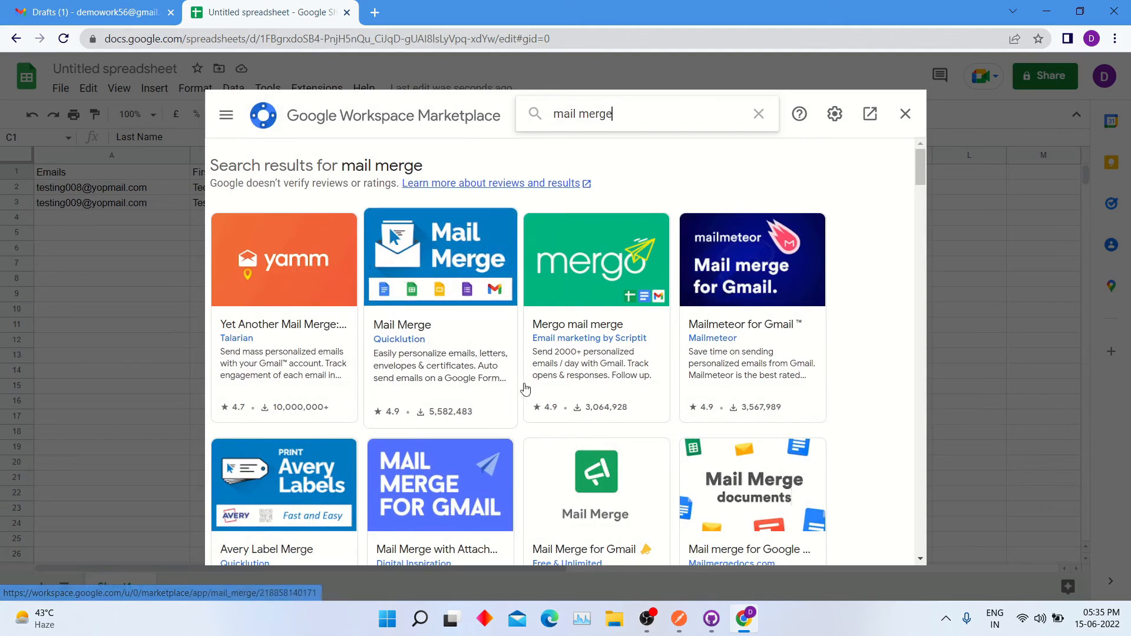
left_click(593, 298)
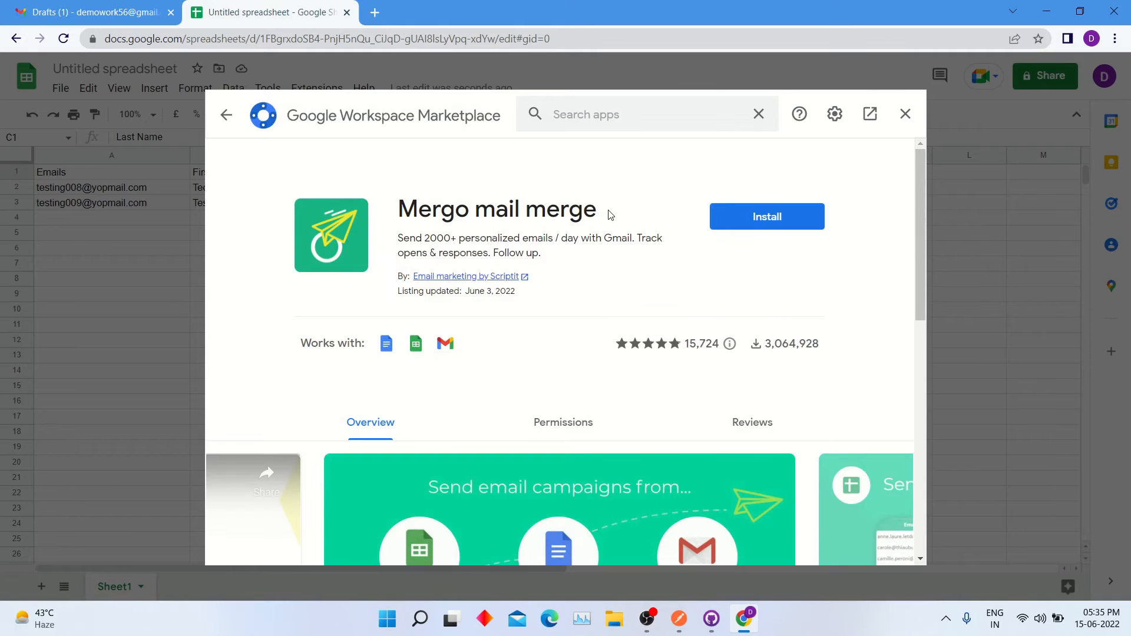
Step: Begin installing Mergo mail merge from its Marketplace listing
left_click_drag(610, 213, 394, 215)
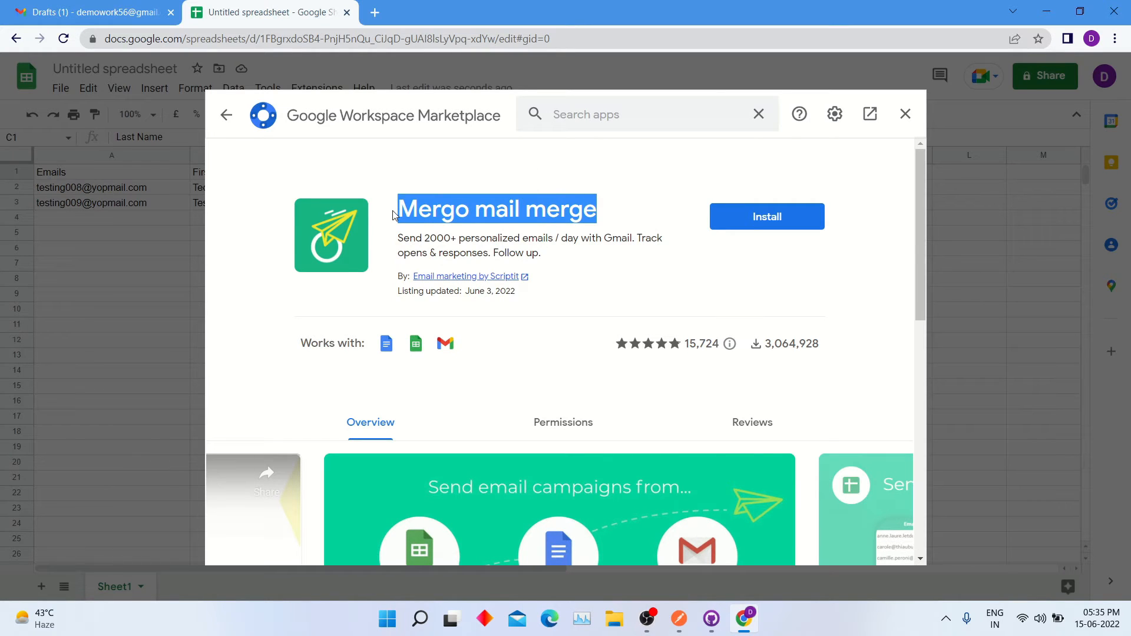
left_click(587, 287)
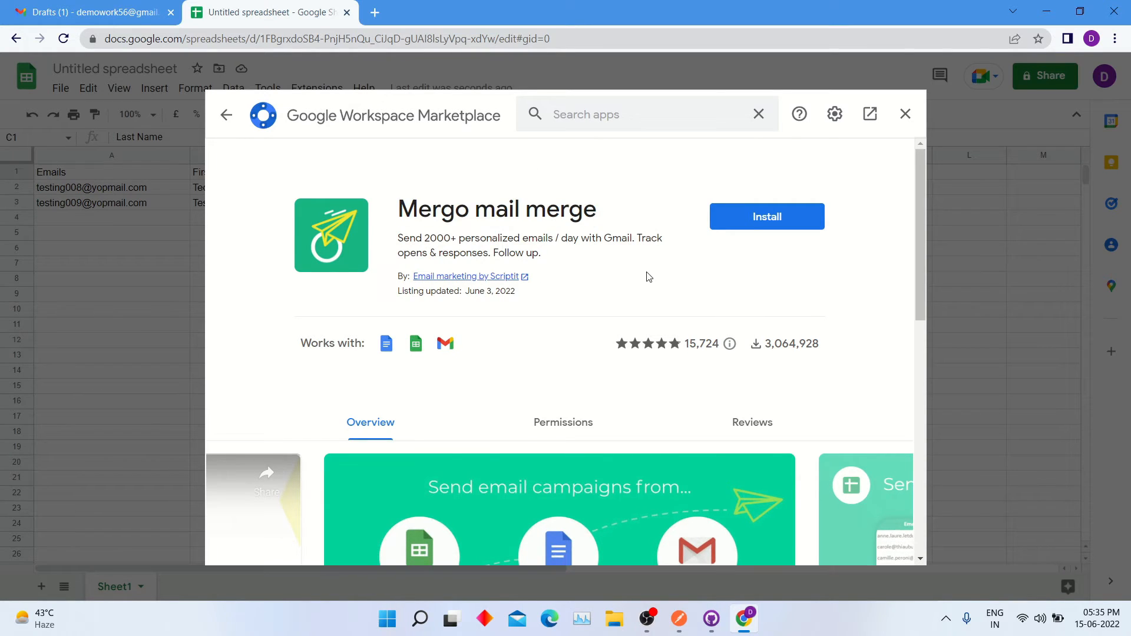
left_click(740, 218)
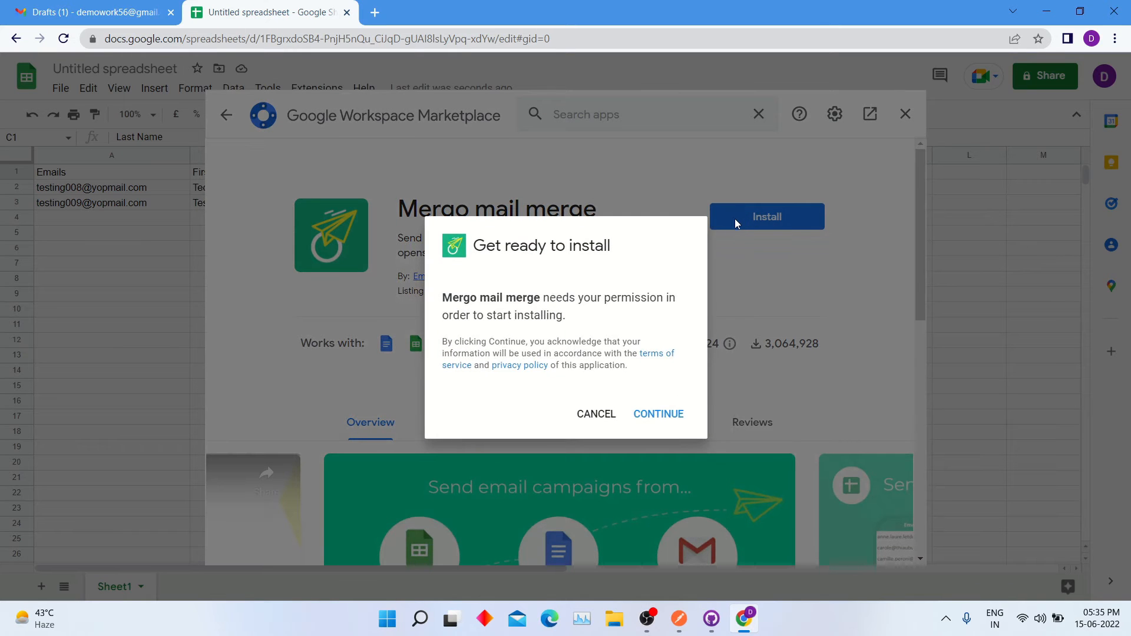
Step: Allow Mergo access with the chosen Google account and complete the installation
left_click(658, 415)
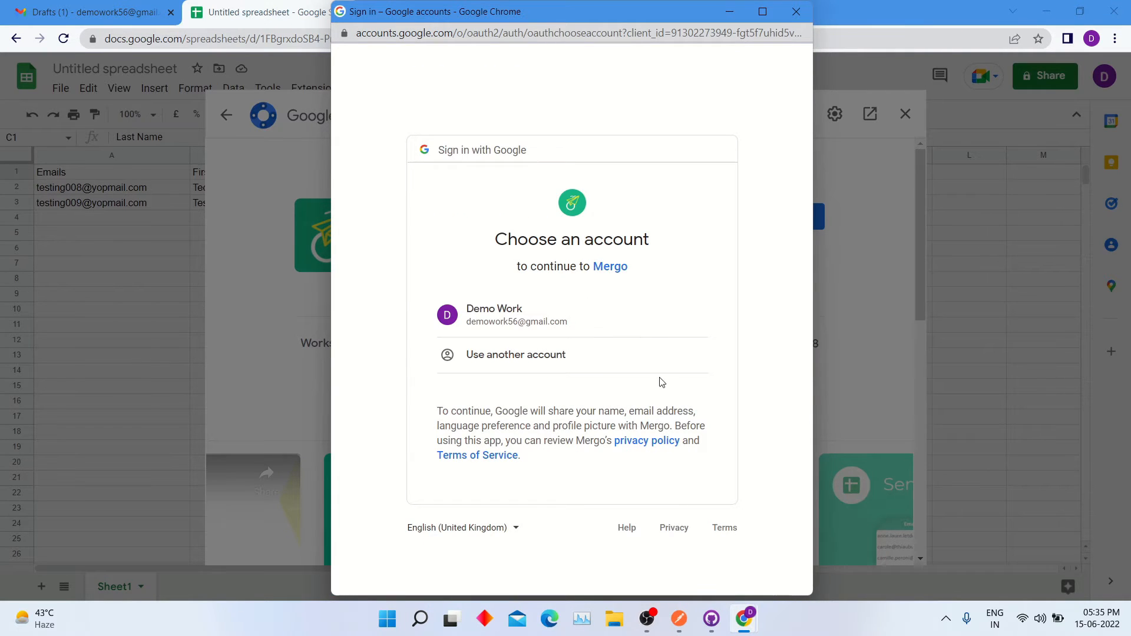
left_click(592, 330)
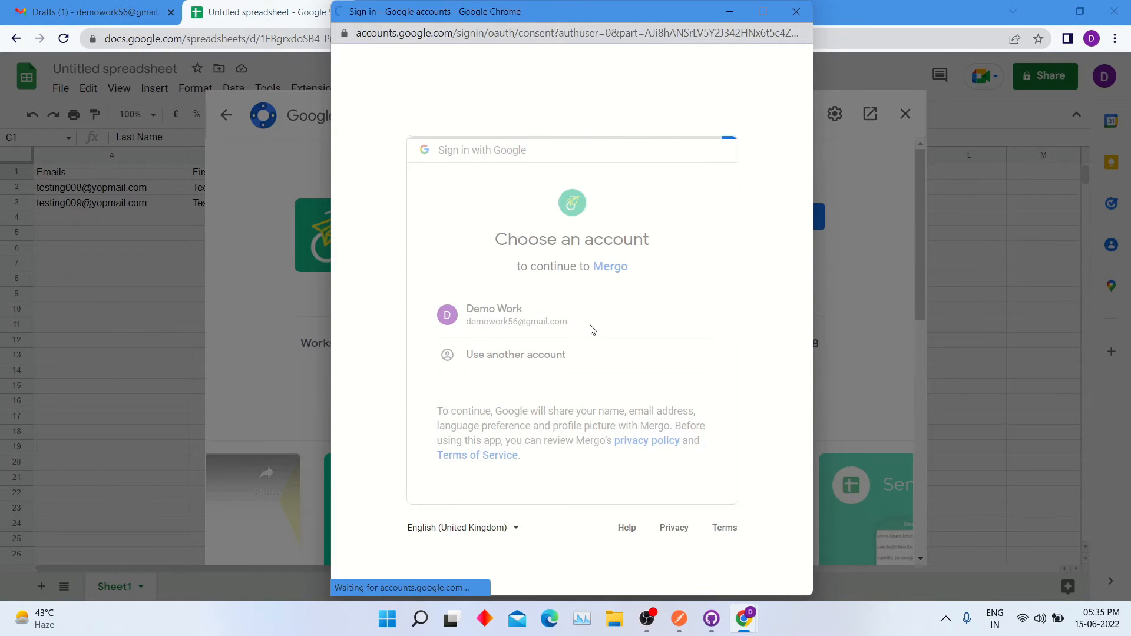
scroll(648, 431, "down", 2)
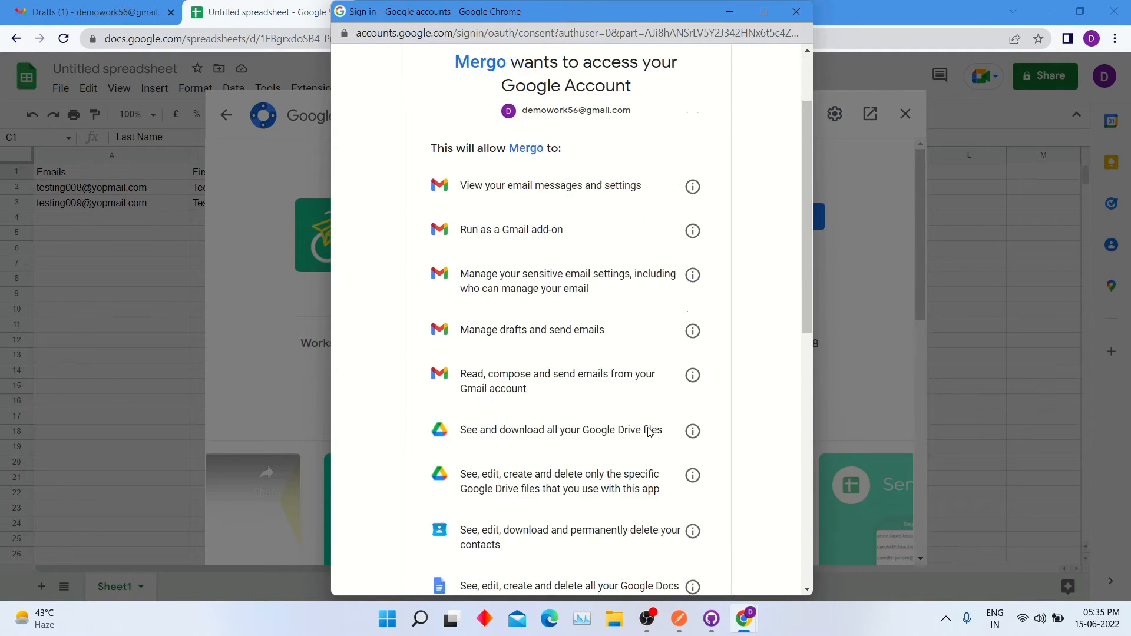
scroll(648, 432, "down", 4)
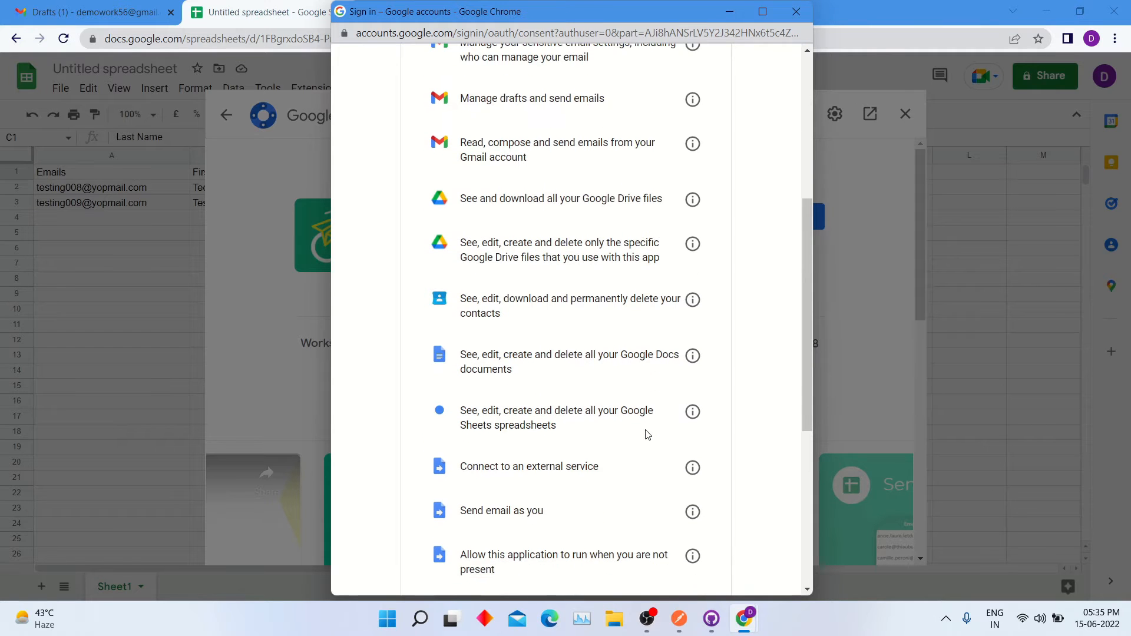
scroll(648, 434, "down", 5)
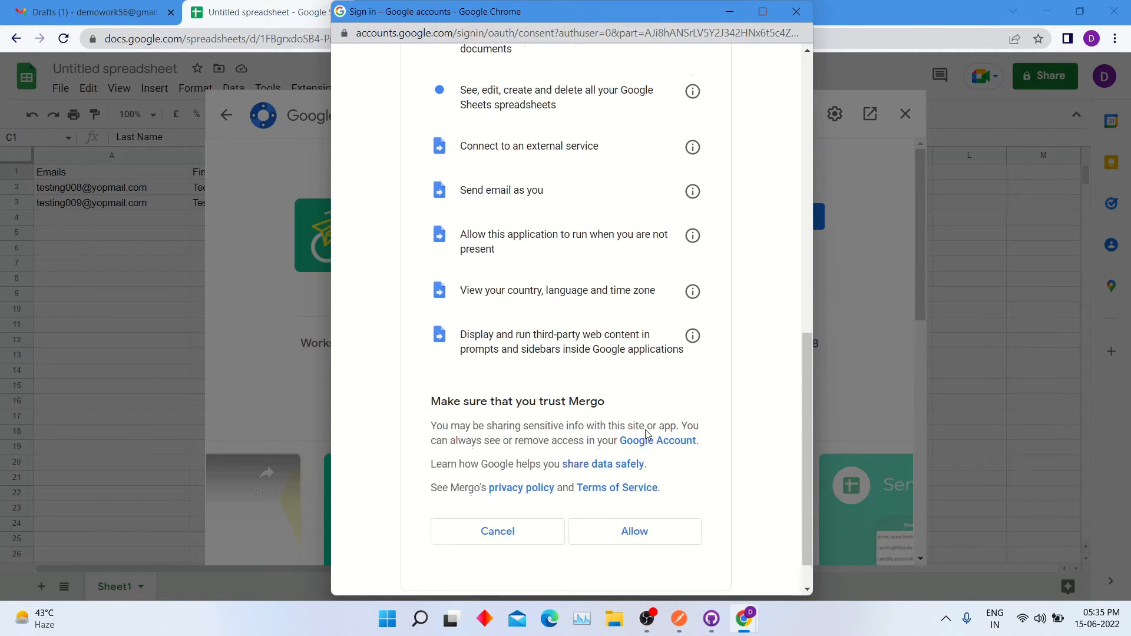
scroll(646, 434, "down", 1)
left_click(623, 514)
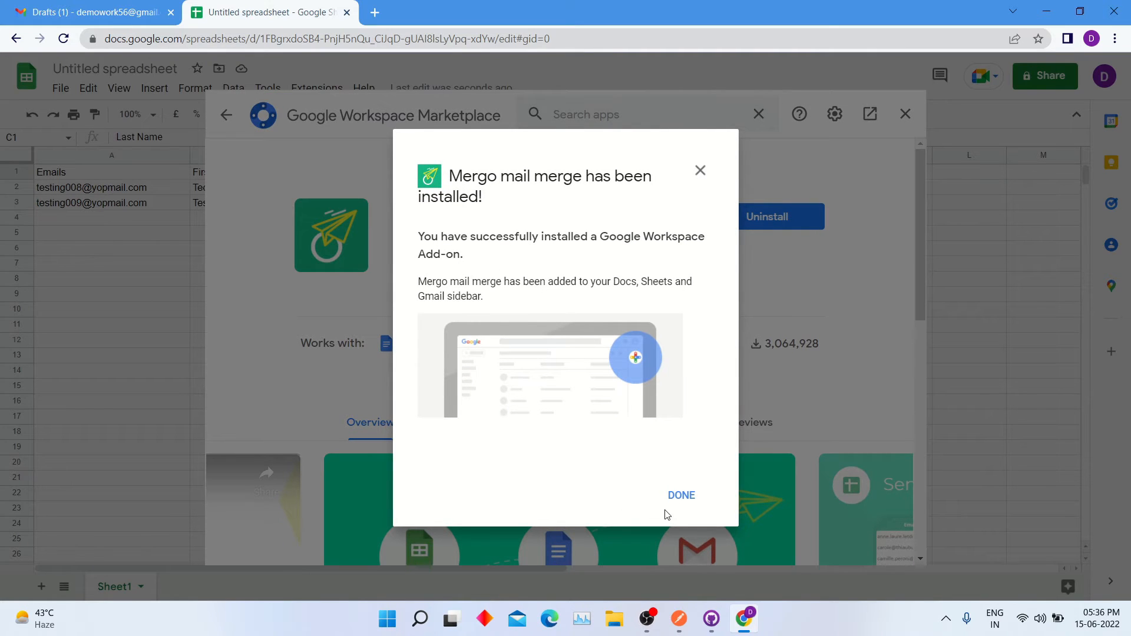
left_click(676, 499)
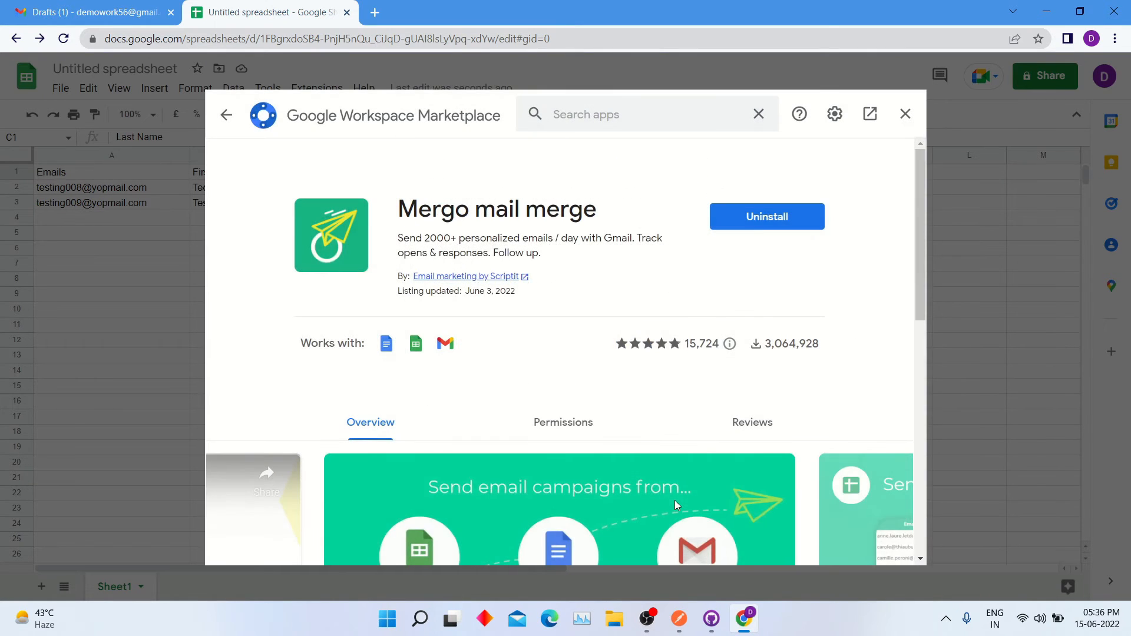
Step: Close the Marketplace and dismiss the Mergo notice and People chips suggestions
left_click(905, 115)
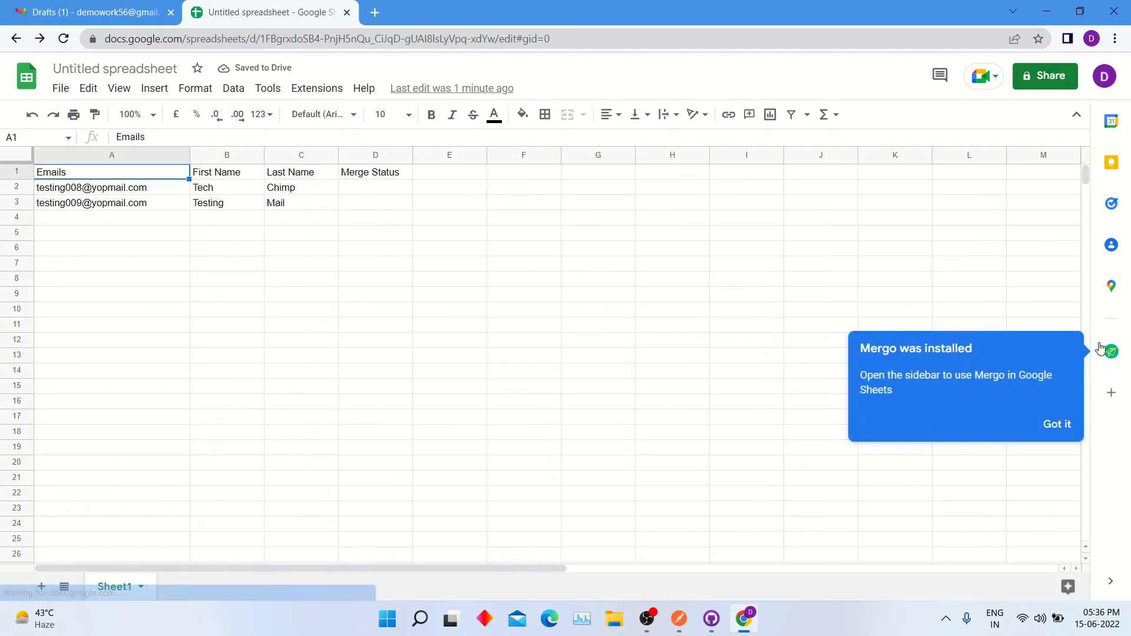
left_click(1056, 423)
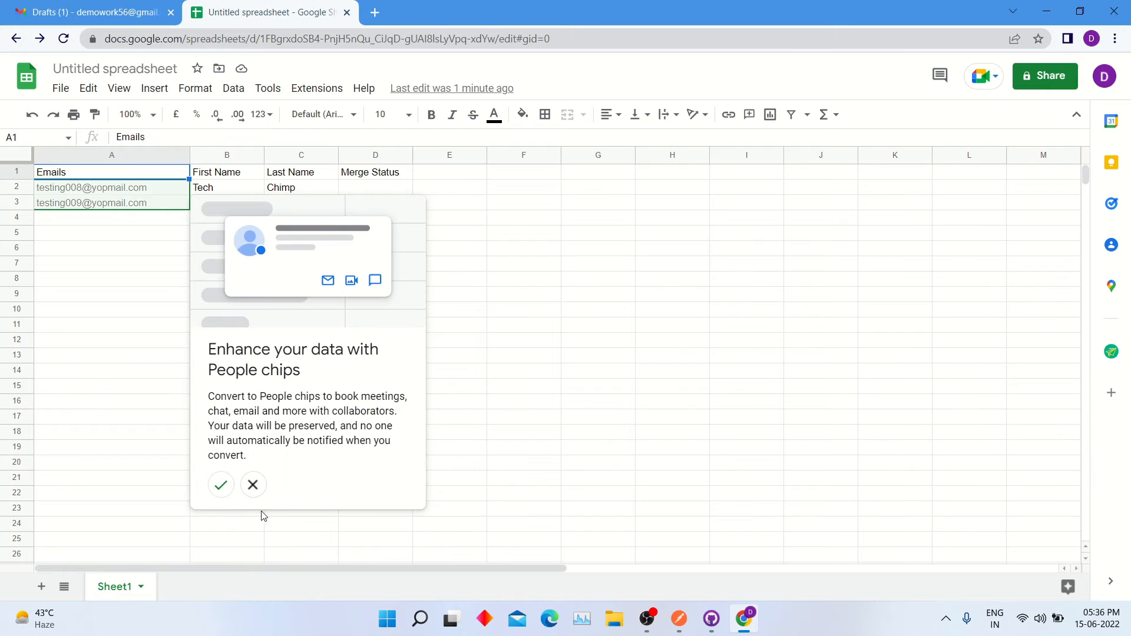
left_click(253, 485)
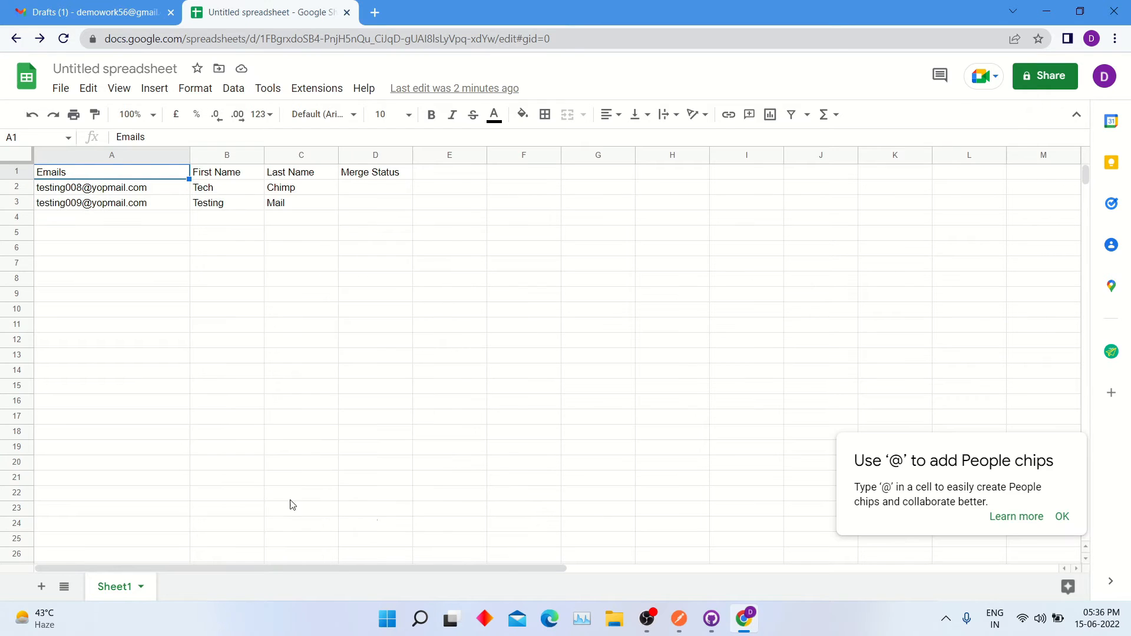
left_click(1062, 515)
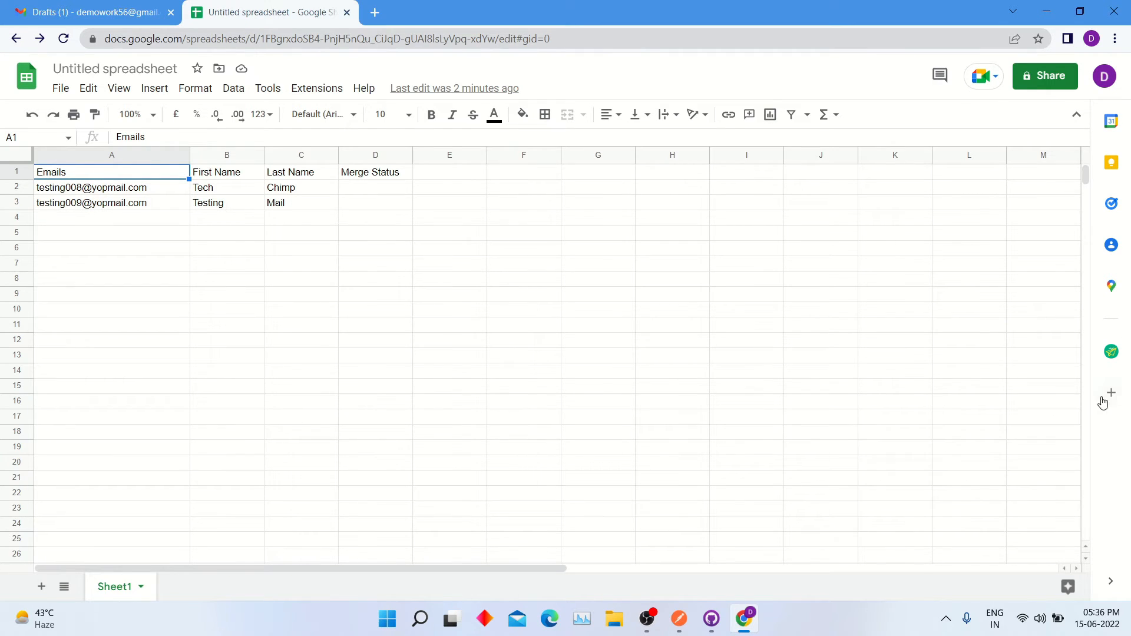
Step: Start a Mergo mail merge with the 'Subscribe My Youtube Channel Tech Chimp' draft and check it in Gmail
left_click(1111, 352)
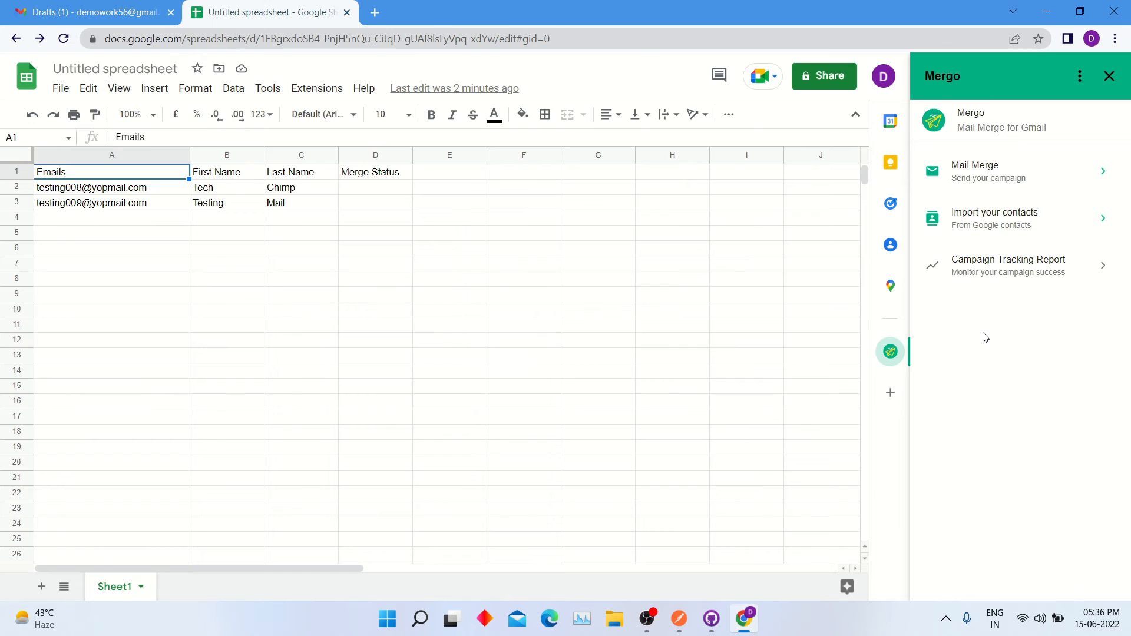
left_click(1031, 177)
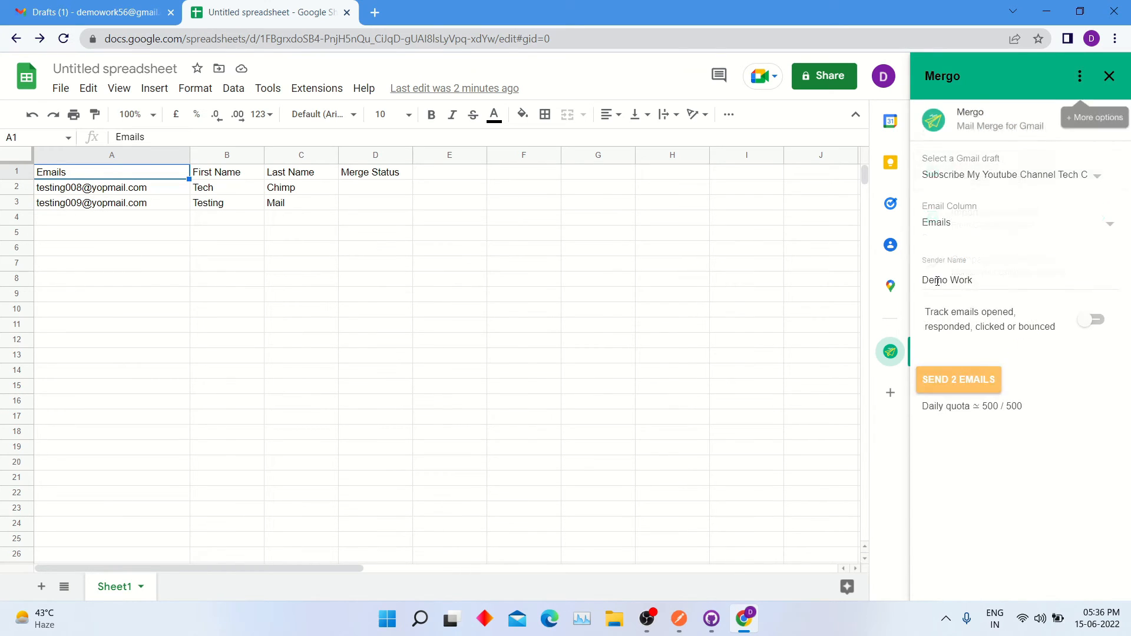
left_click(998, 180)
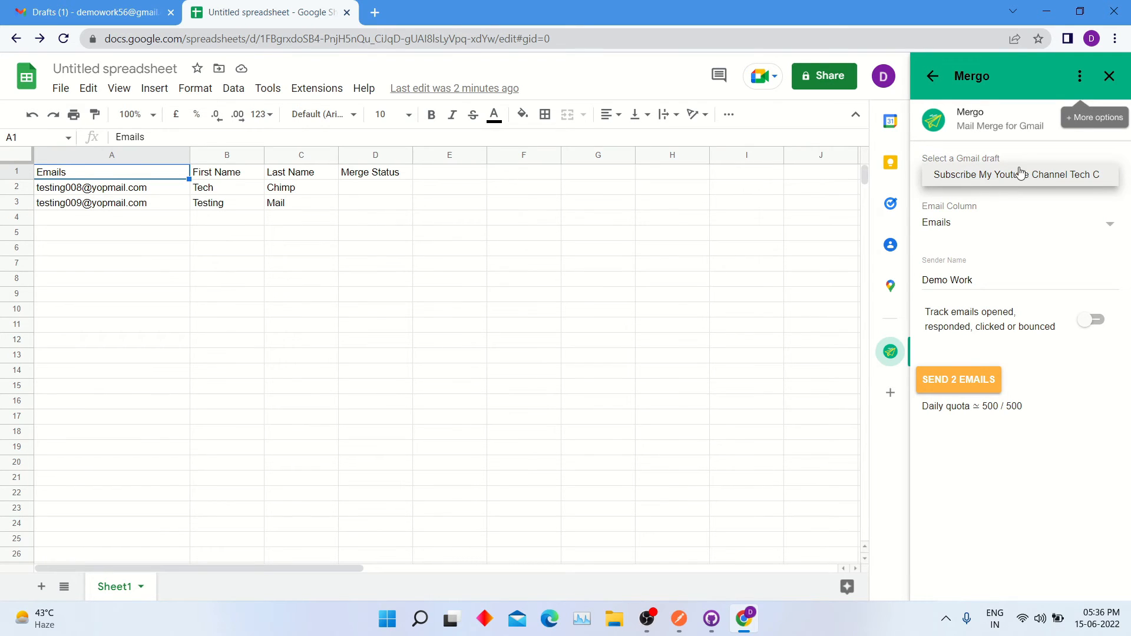
left_click(1035, 276)
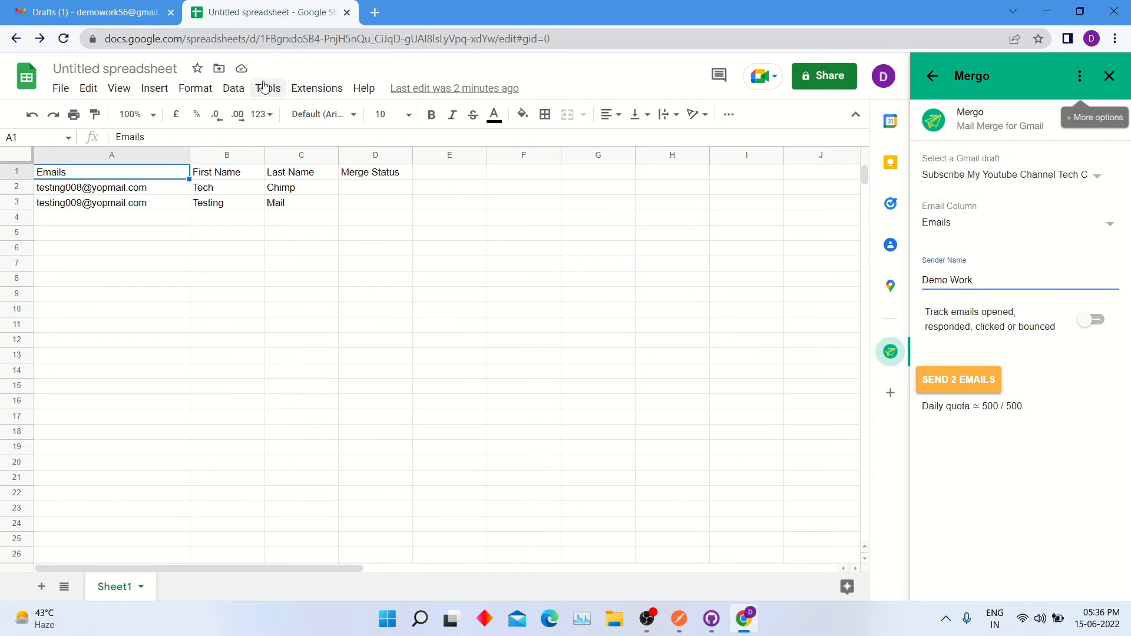
left_click(100, 11)
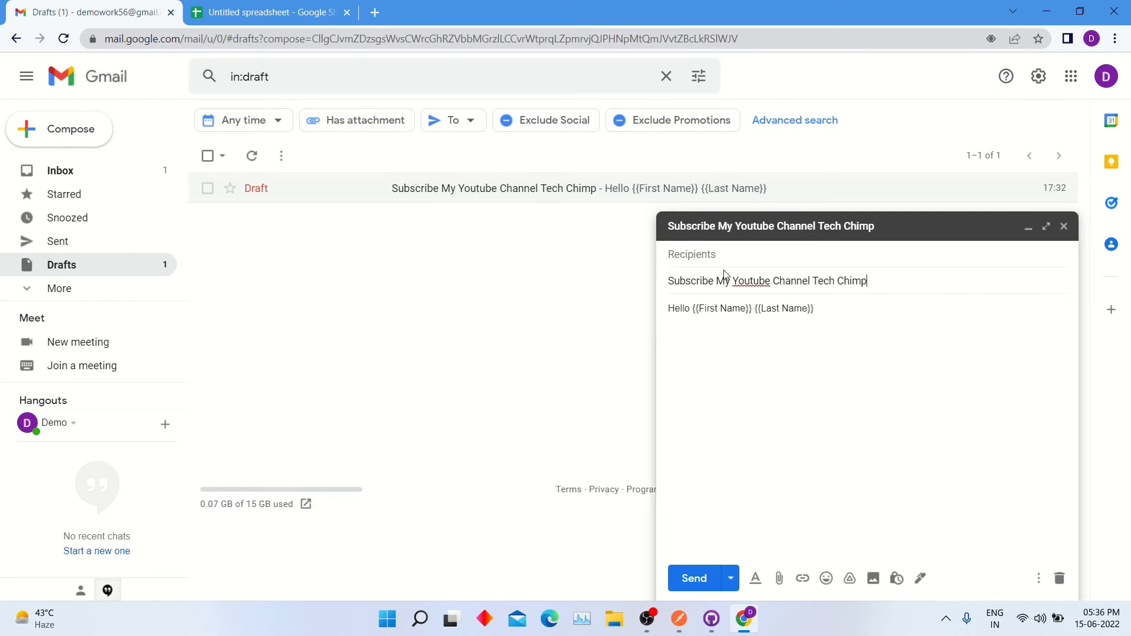
Step: Back in the sheet, review the sender name and turn on email tracking
left_click(265, 11)
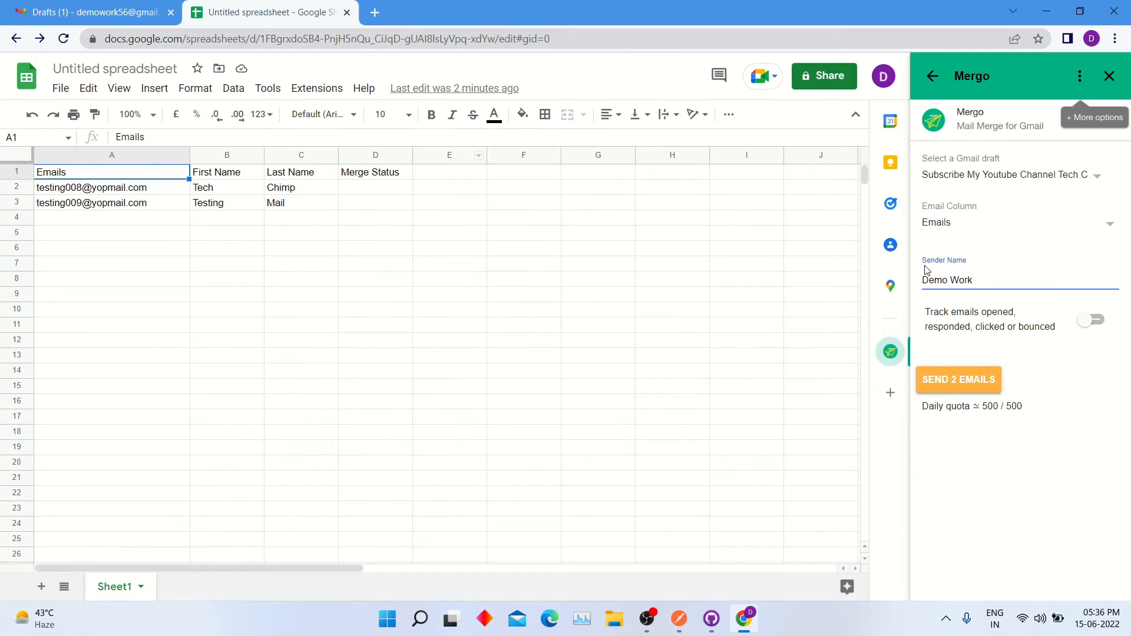
left_click(1011, 227)
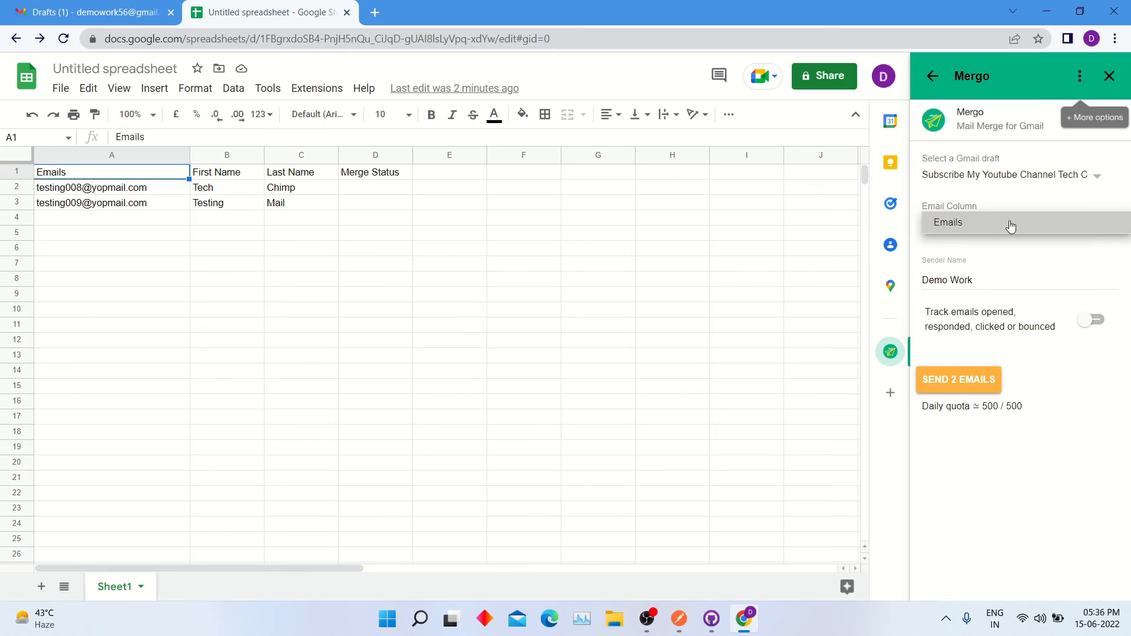
triple_click(969, 281)
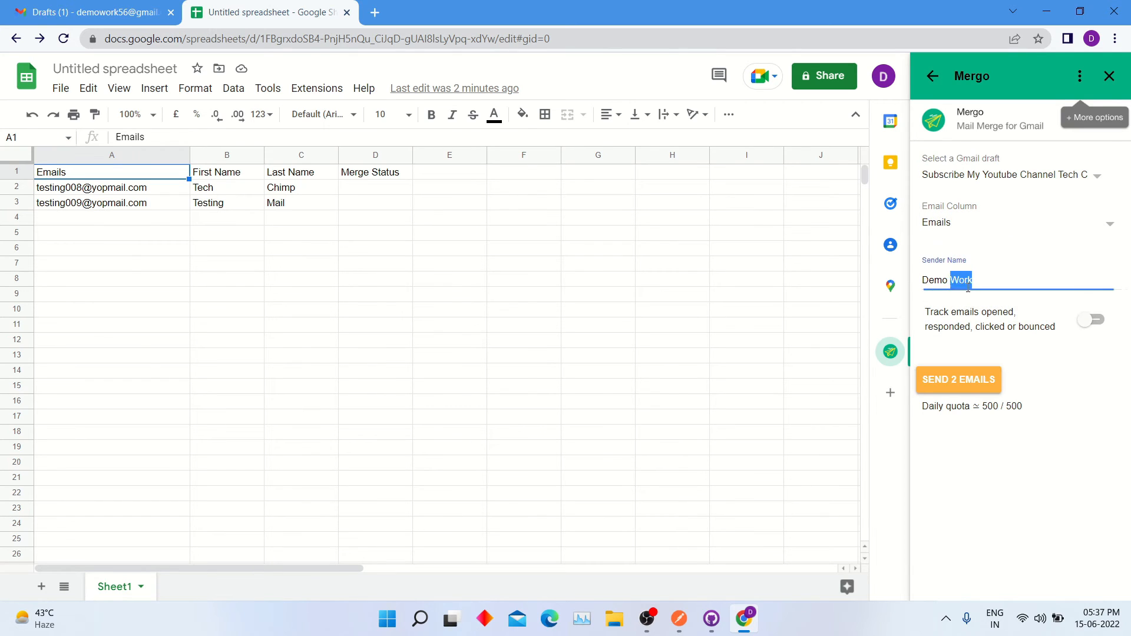
left_click(1094, 323)
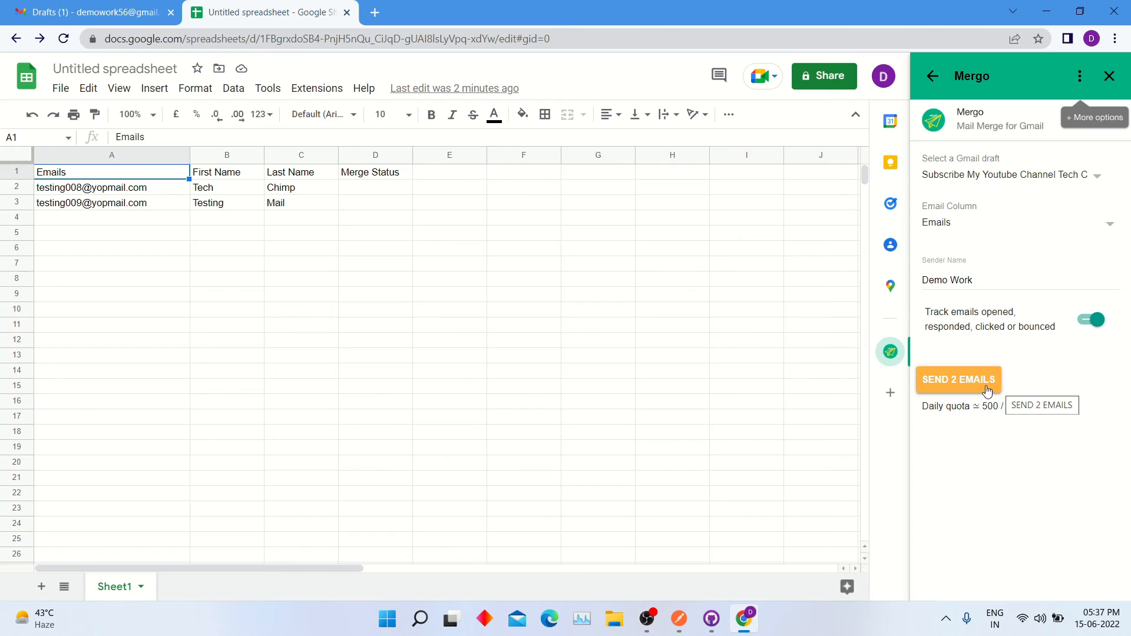
Step: Send the 2 merged emails and authorise Mergo's access through Google sign-in
left_click(951, 383)
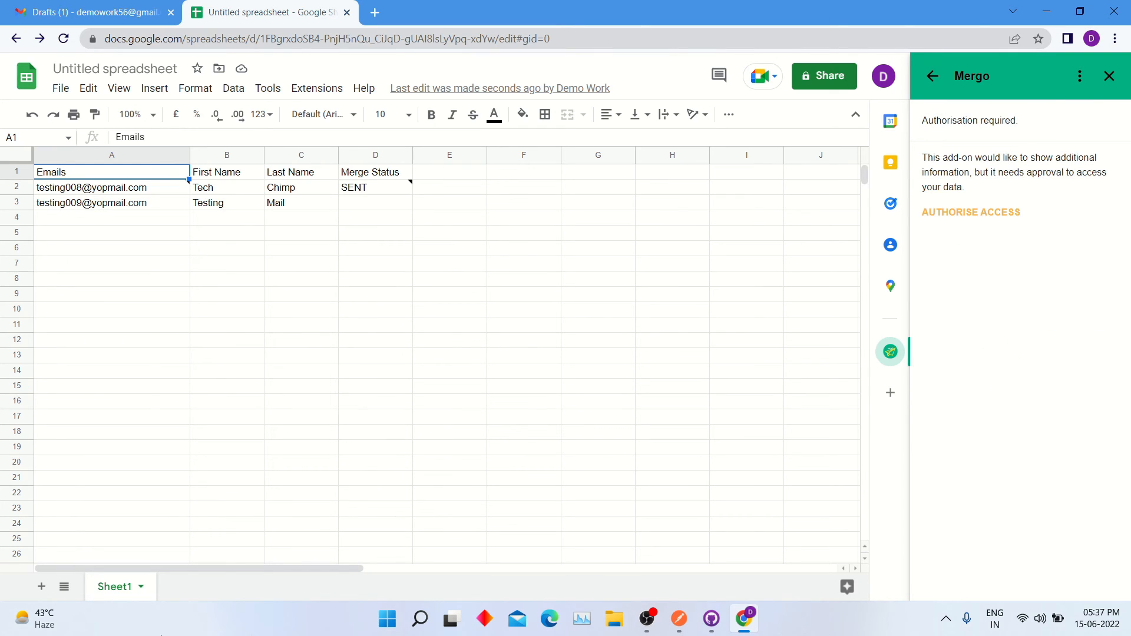
left_click(1000, 219)
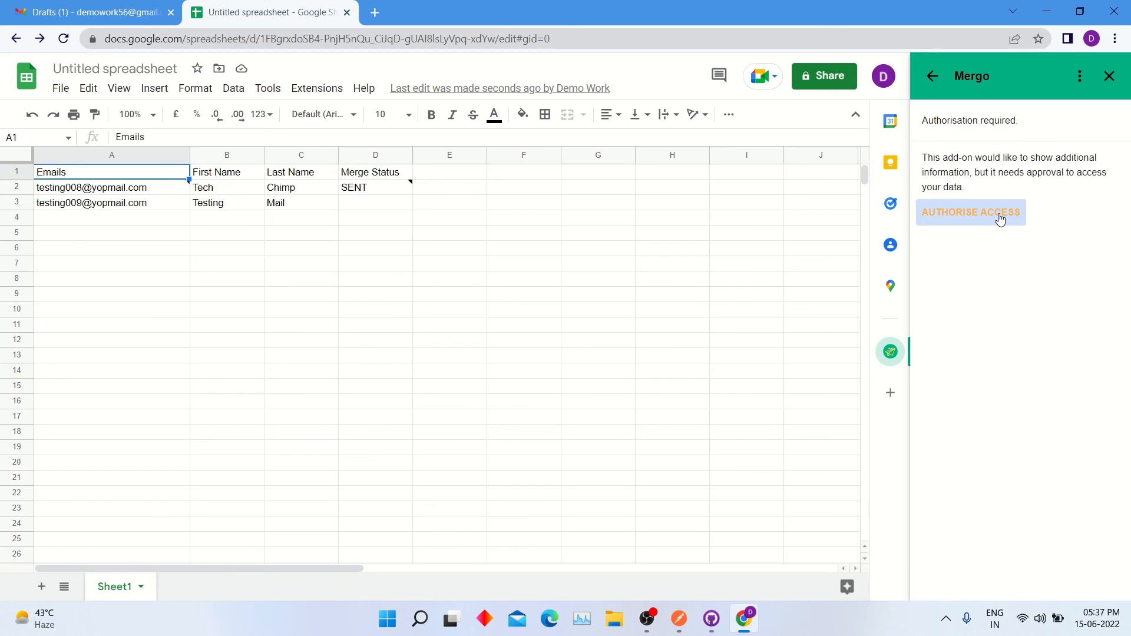
left_click(1000, 219)
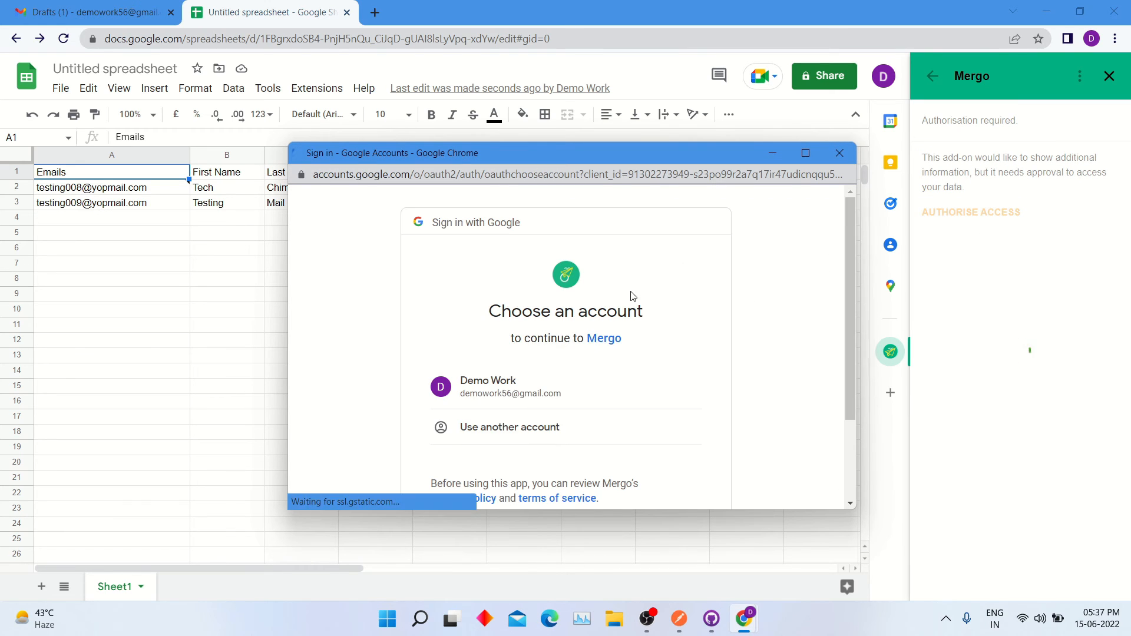
Step: Choose the Google account and grant Mergo the requested access
left_click(547, 395)
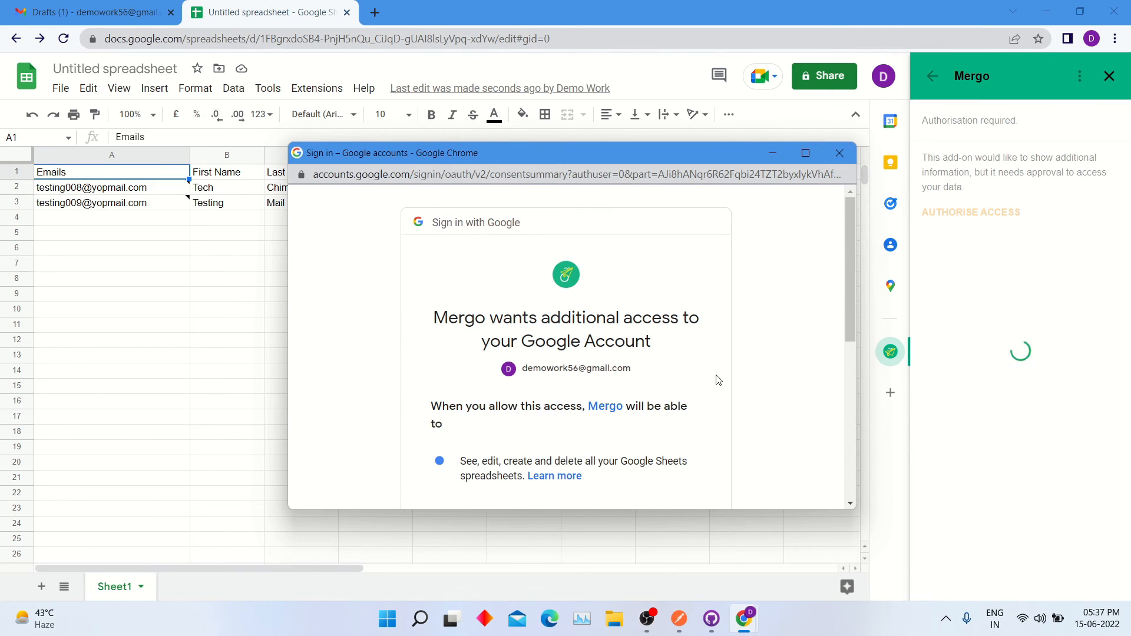
scroll(718, 380, "down", 5)
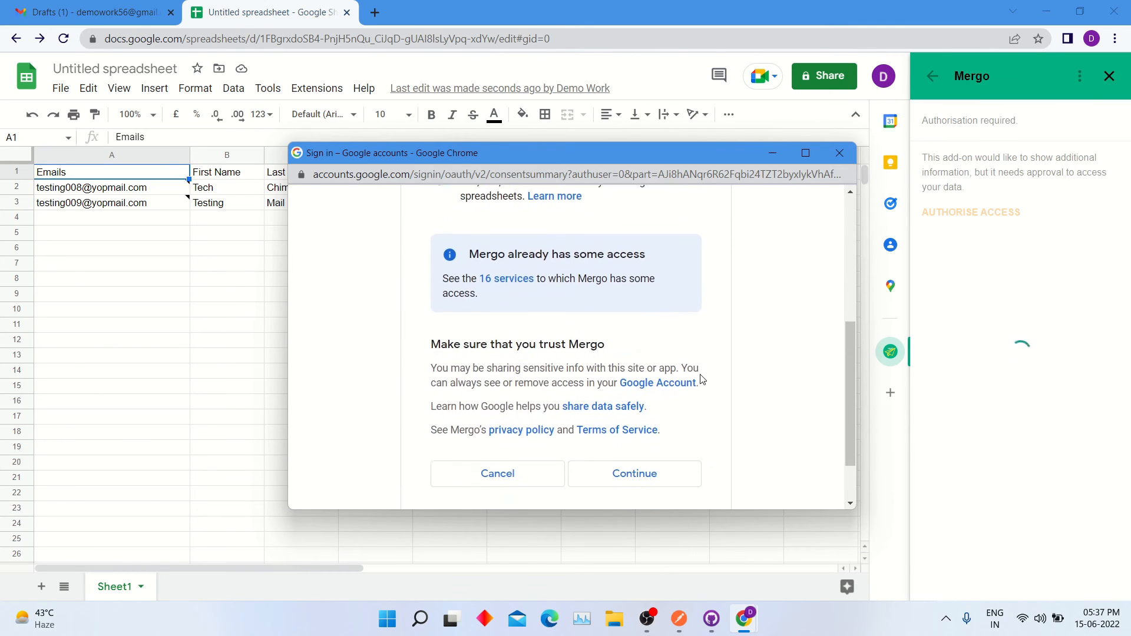
left_click(648, 475)
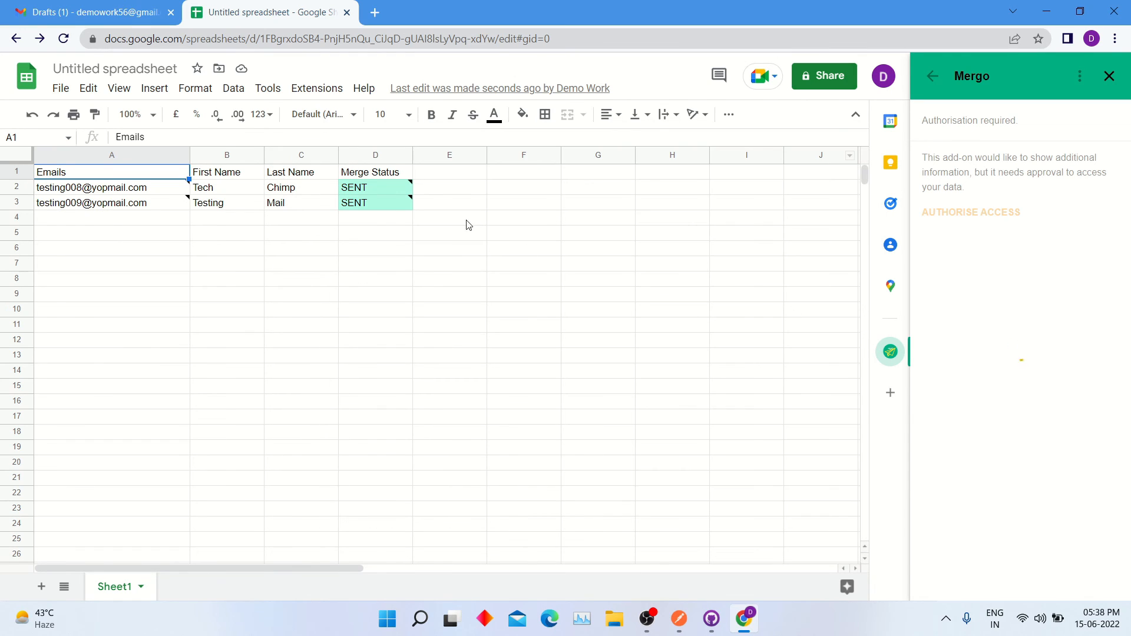
Step: Check the send timestamps on the SENT cells D2 and D3
left_click(382, 188)
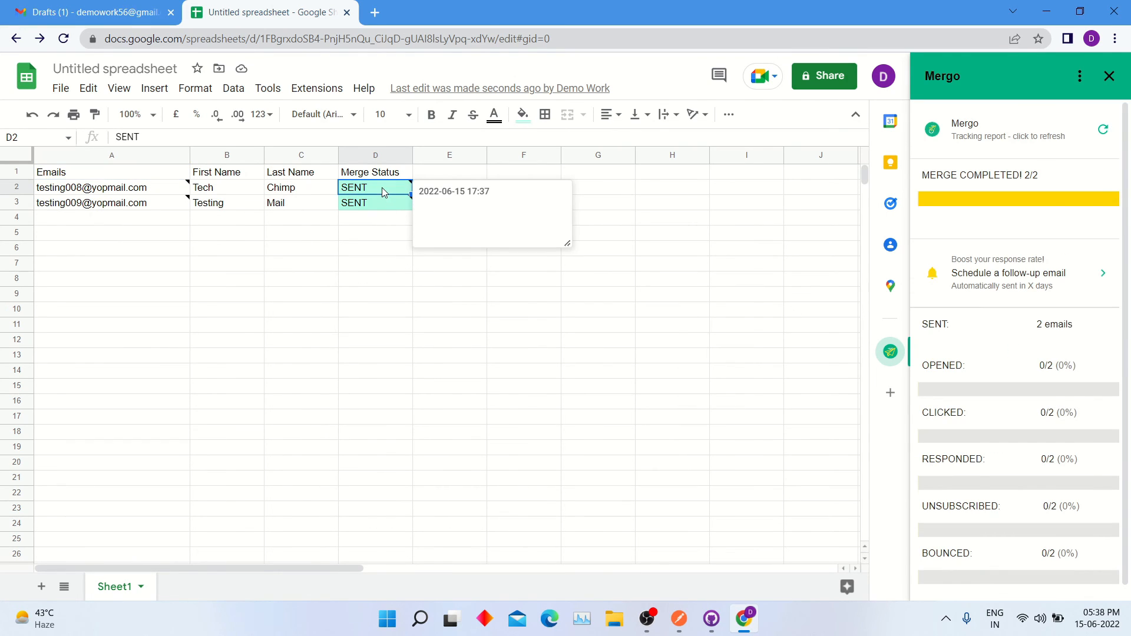
left_click(385, 206)
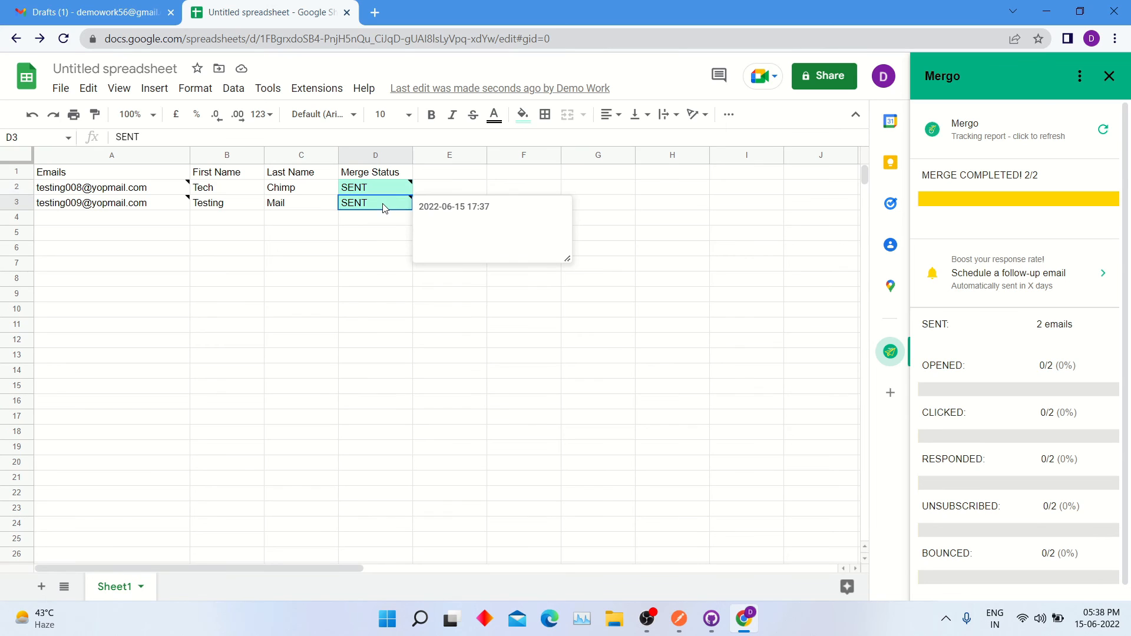
key("Up")
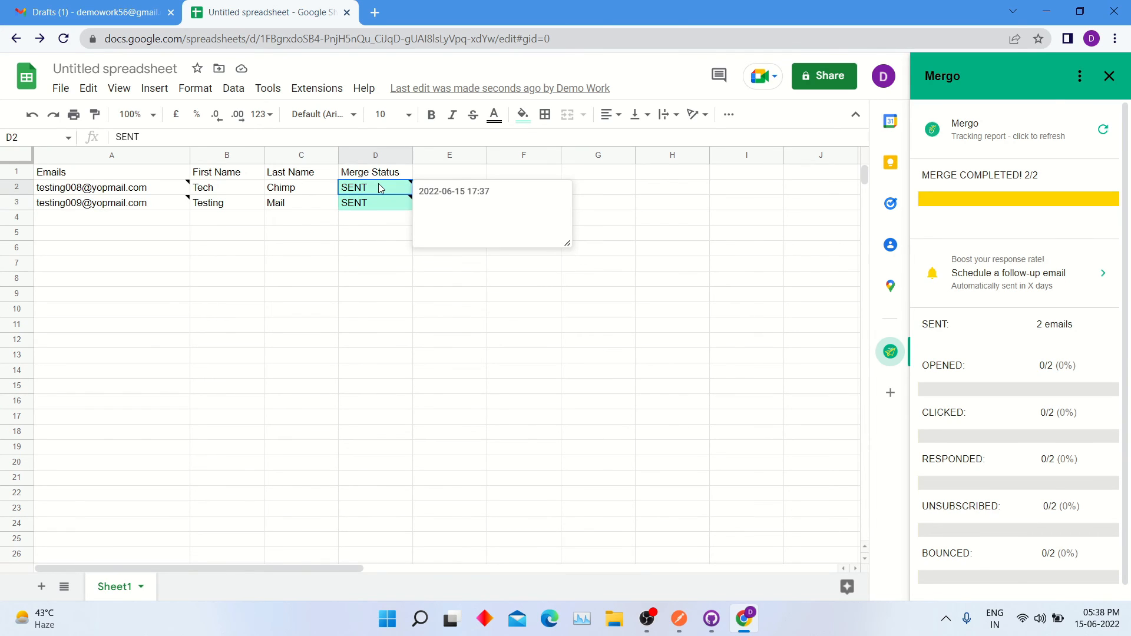
Step: Open yopmail.com in a new tab and load the inbox for the address copied from A2
left_click(375, 12)
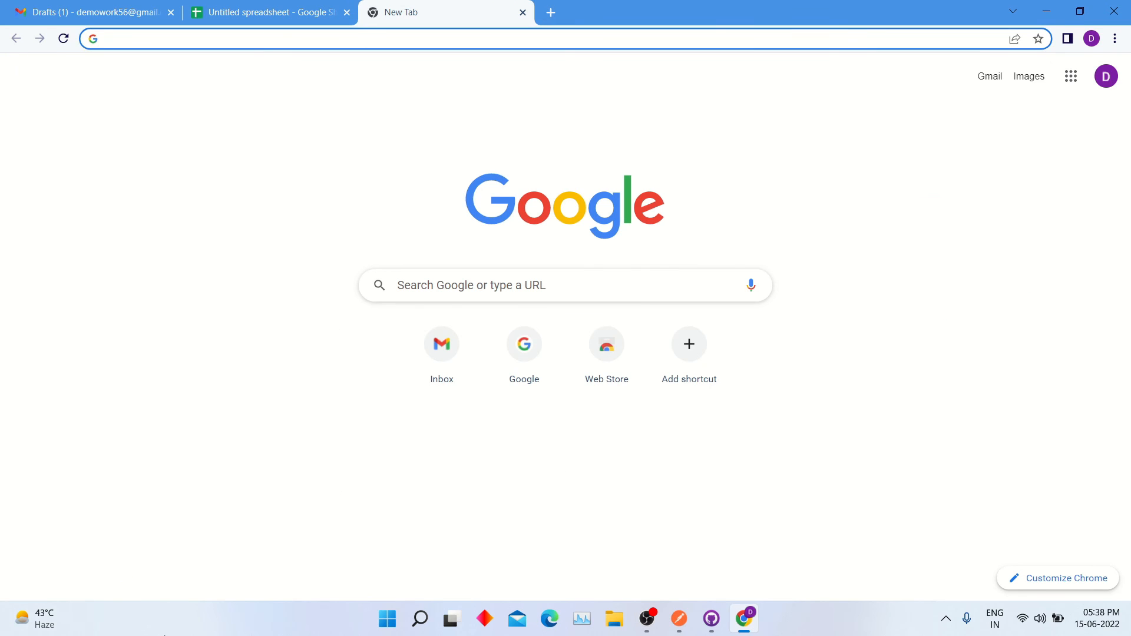
type("yopmail.com")
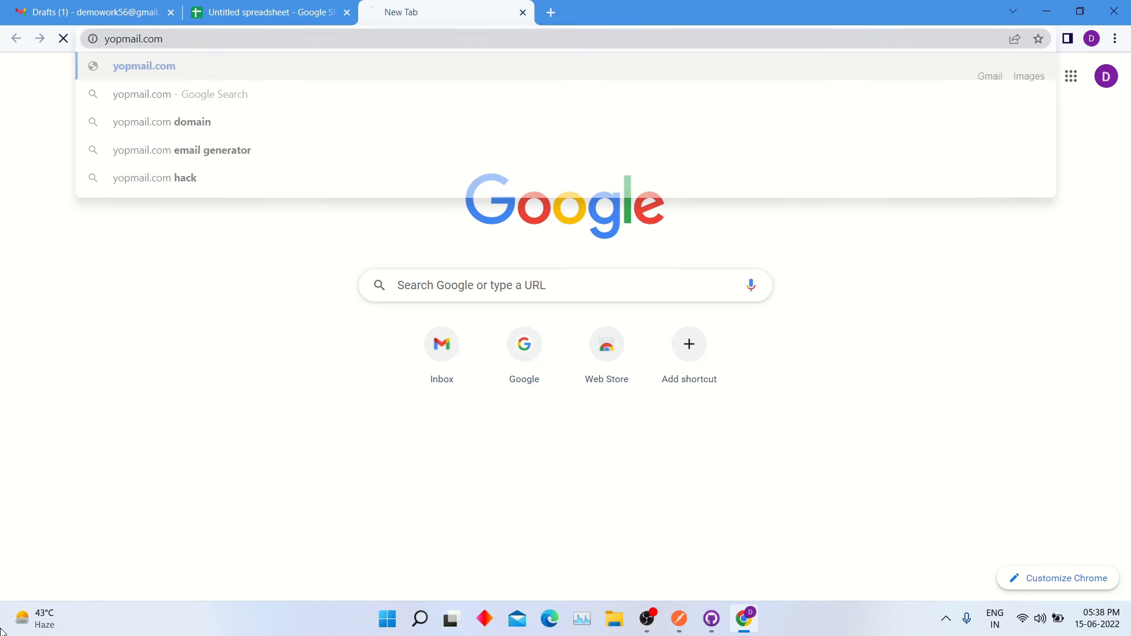
key("Return")
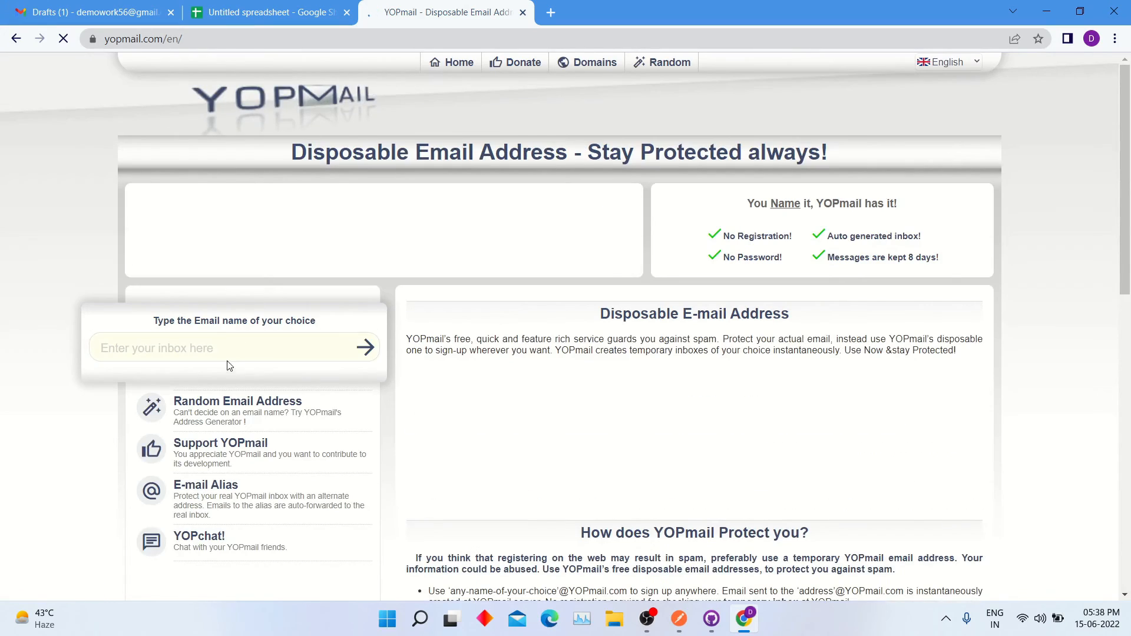
left_click(240, 7)
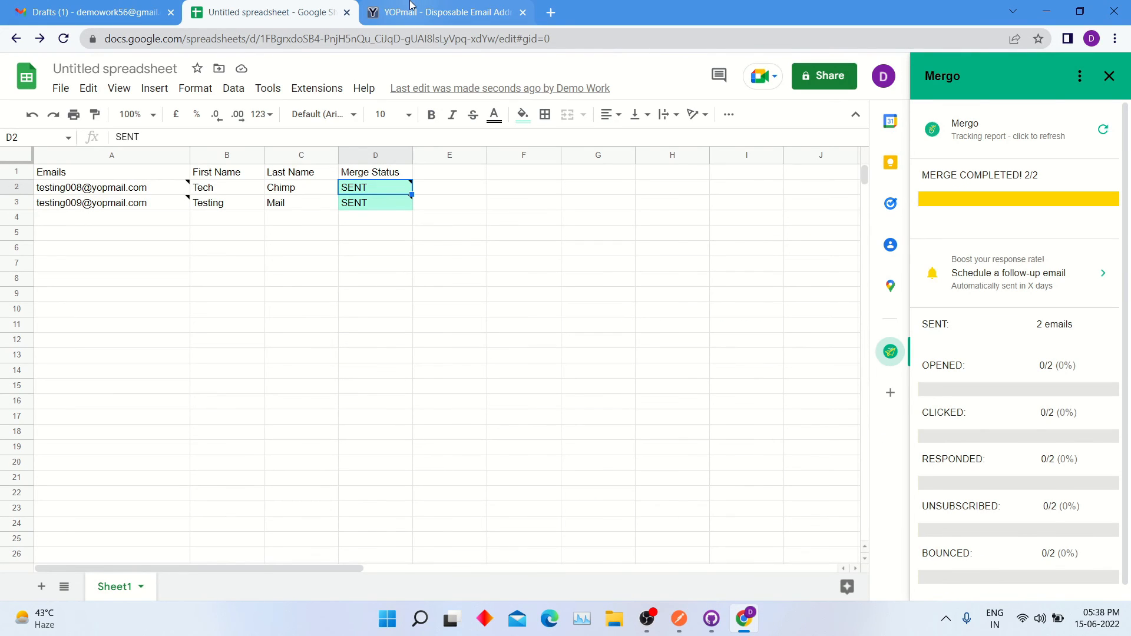
double_click(107, 191)
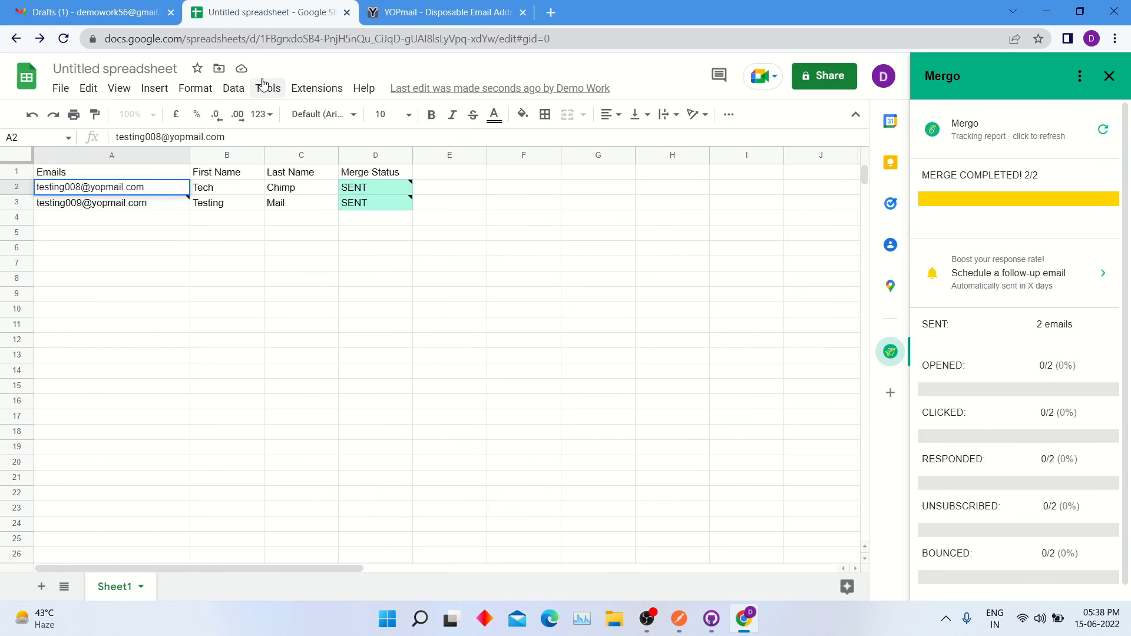
left_click(401, 5)
left_click(247, 346)
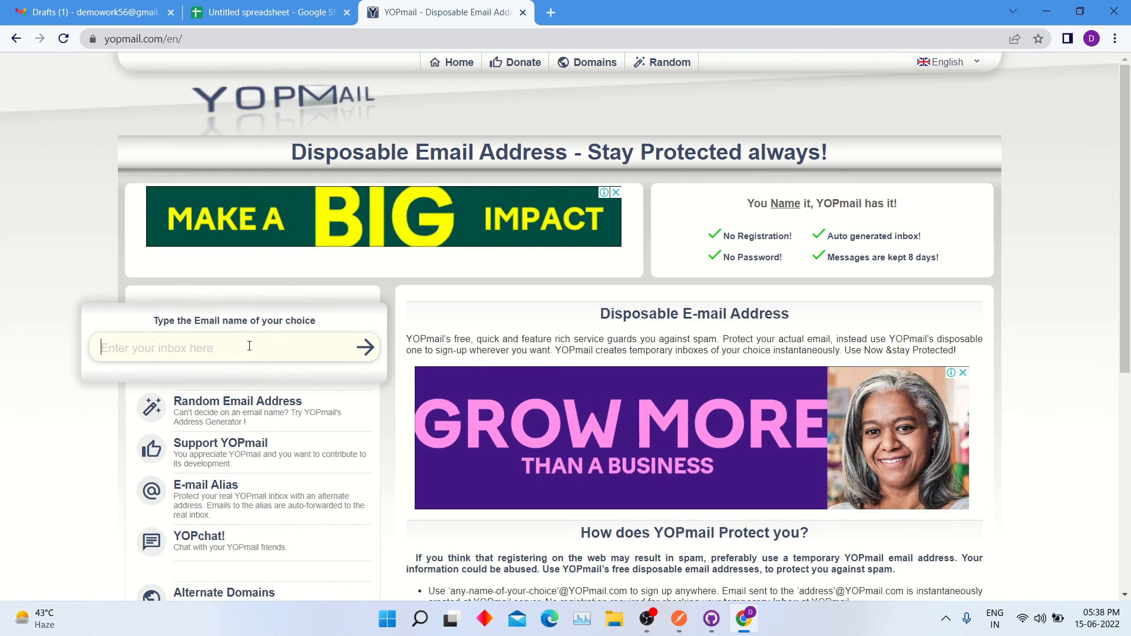
key("ctrl+v")
key("Return")
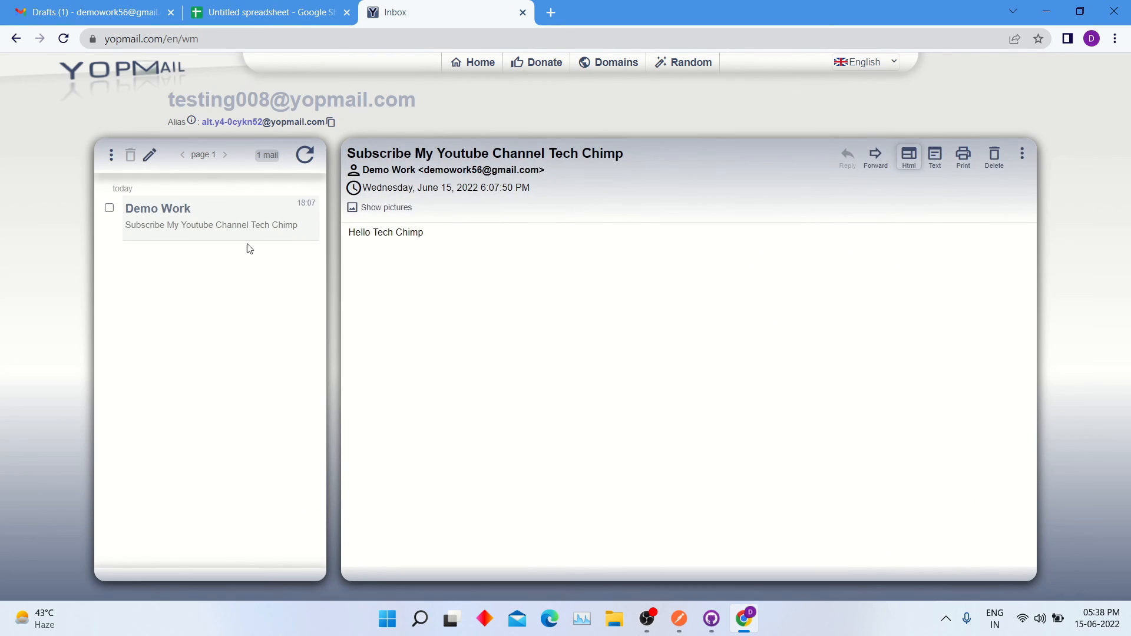
Step: Read the merged email, confirming the greeting 'Hello Tech Chimp', sender and inbox address
left_click_drag(452, 239, 350, 231)
left_click(572, 158)
left_click_drag(363, 171, 410, 175)
left_click_drag(167, 99, 443, 96)
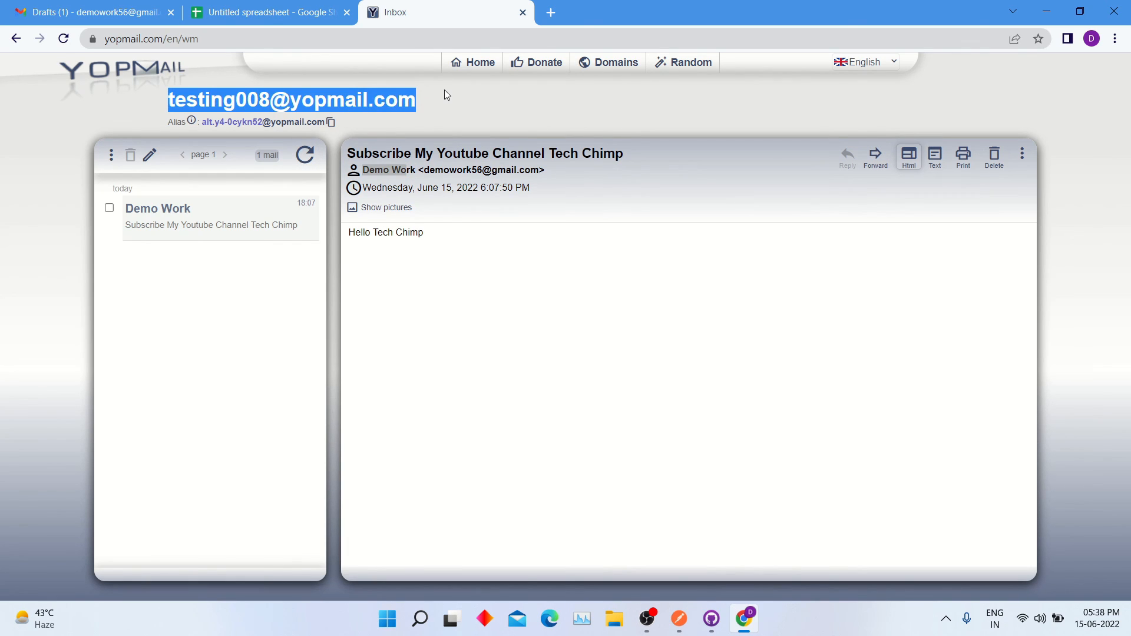
left_click(262, 6)
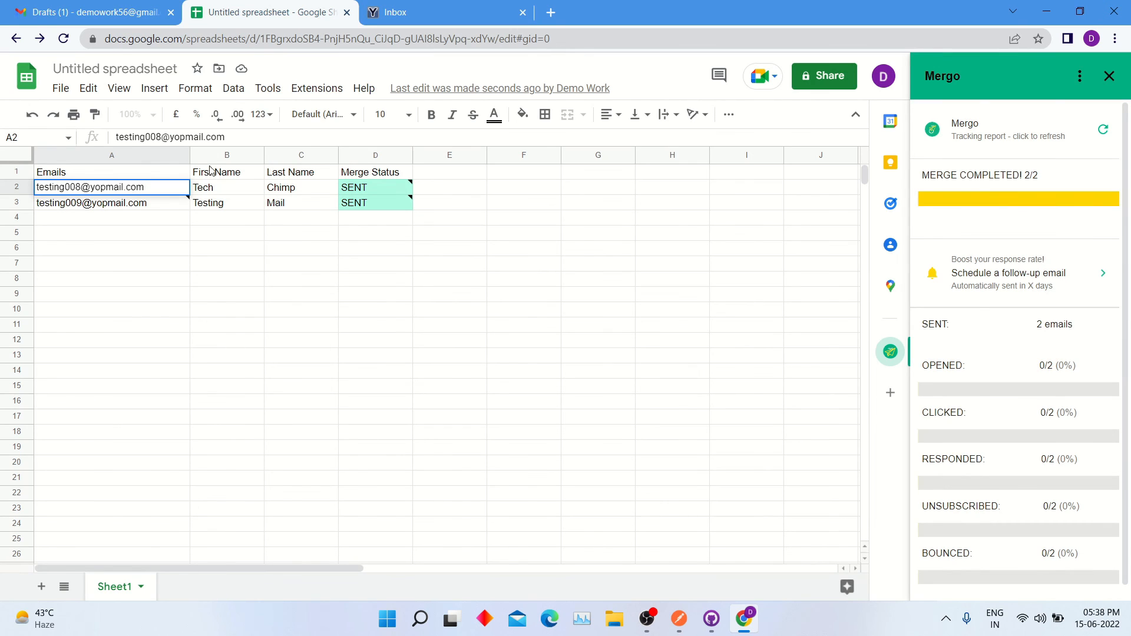
Step: Open yopmail.com in another tab and load the inbox with the name's last digit changed to 9
left_click(434, 10)
left_click(551, 12)
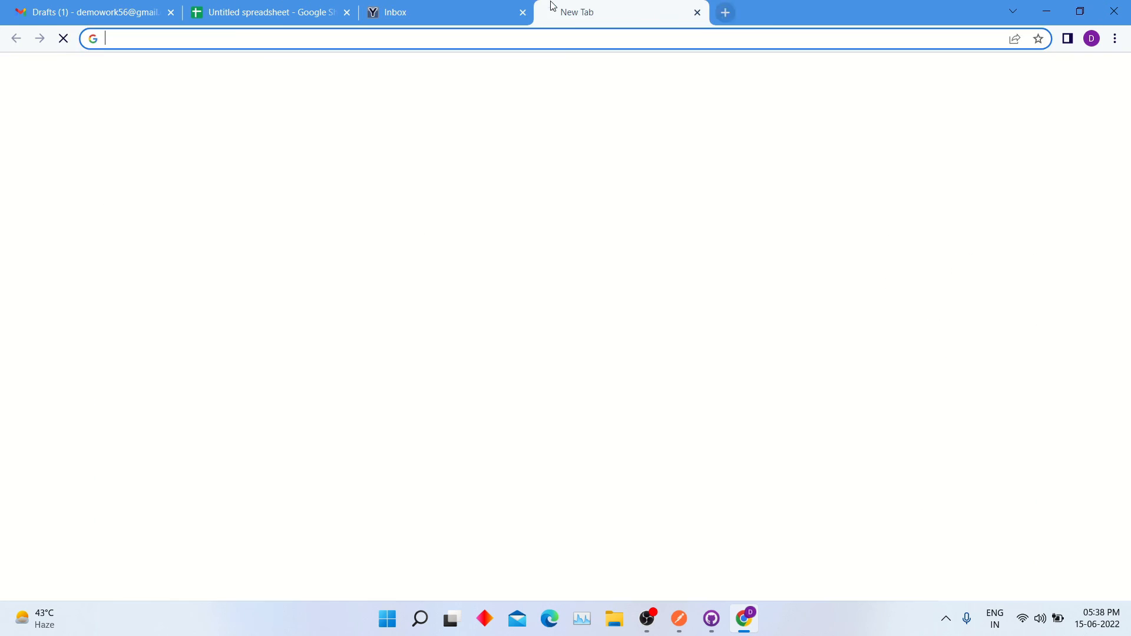
type("yopm")
key("Return")
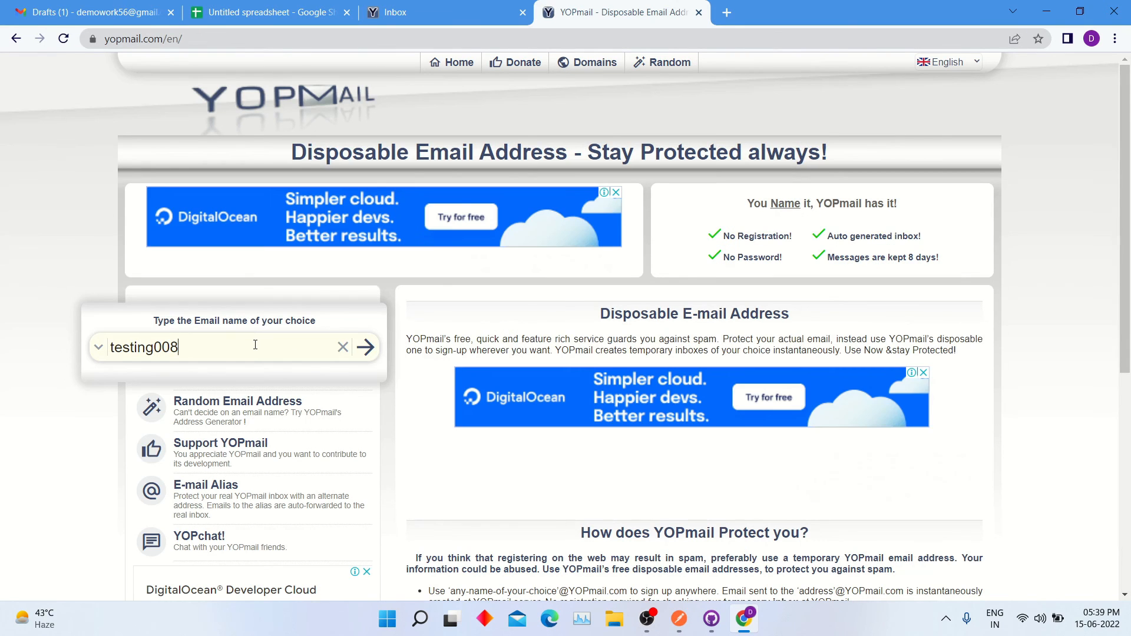
key("BackSpace")
type("9")
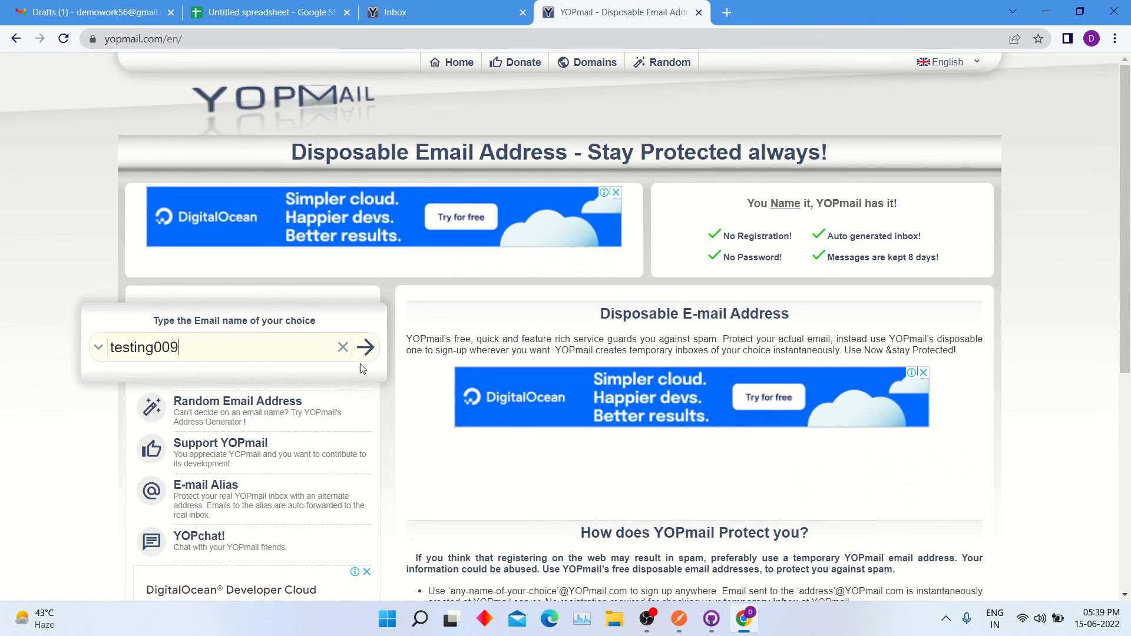
left_click(368, 350)
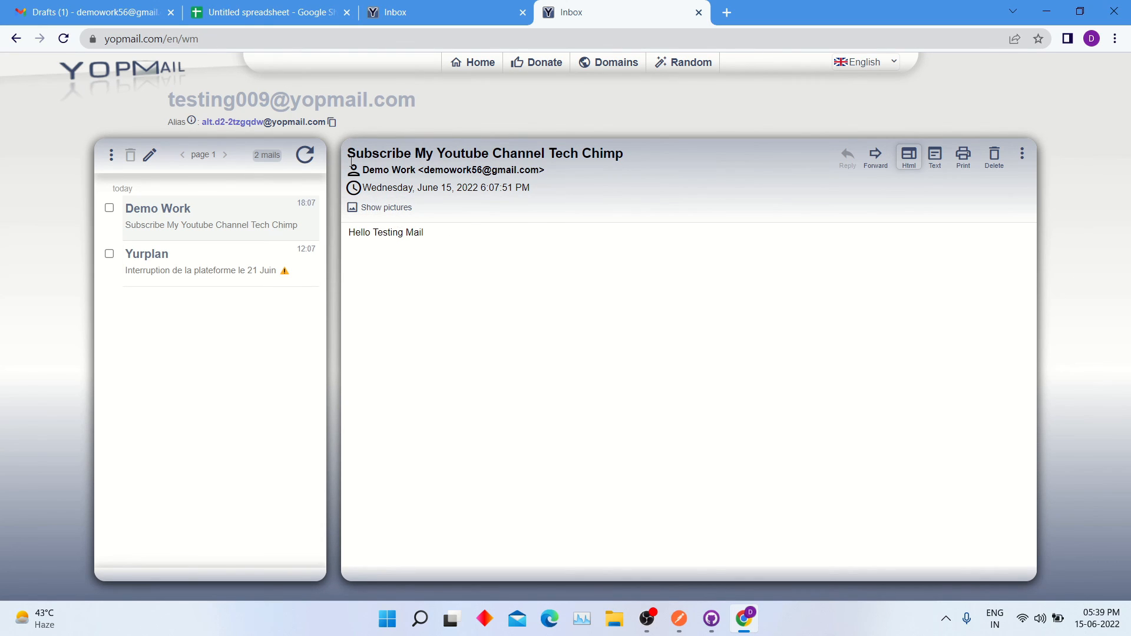
Step: Verify the received email's subject and the greeting 'Hello Testing Mail'
left_click_drag(623, 155, 344, 154)
left_click(422, 234)
triple_click(423, 235)
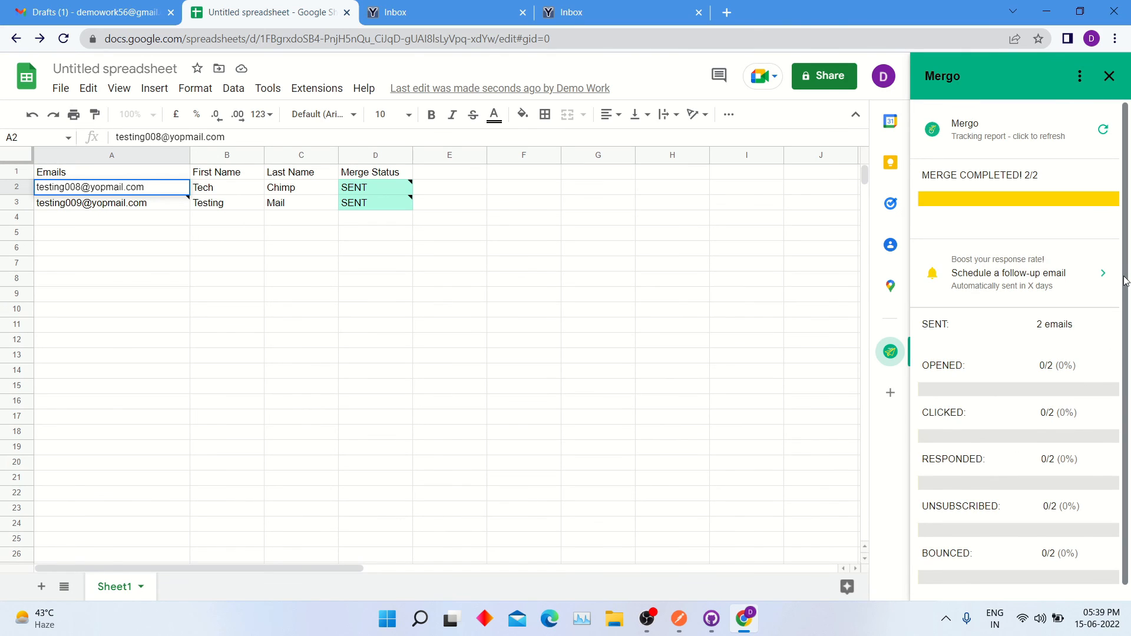
left_click_drag(1125, 281, 1127, 299)
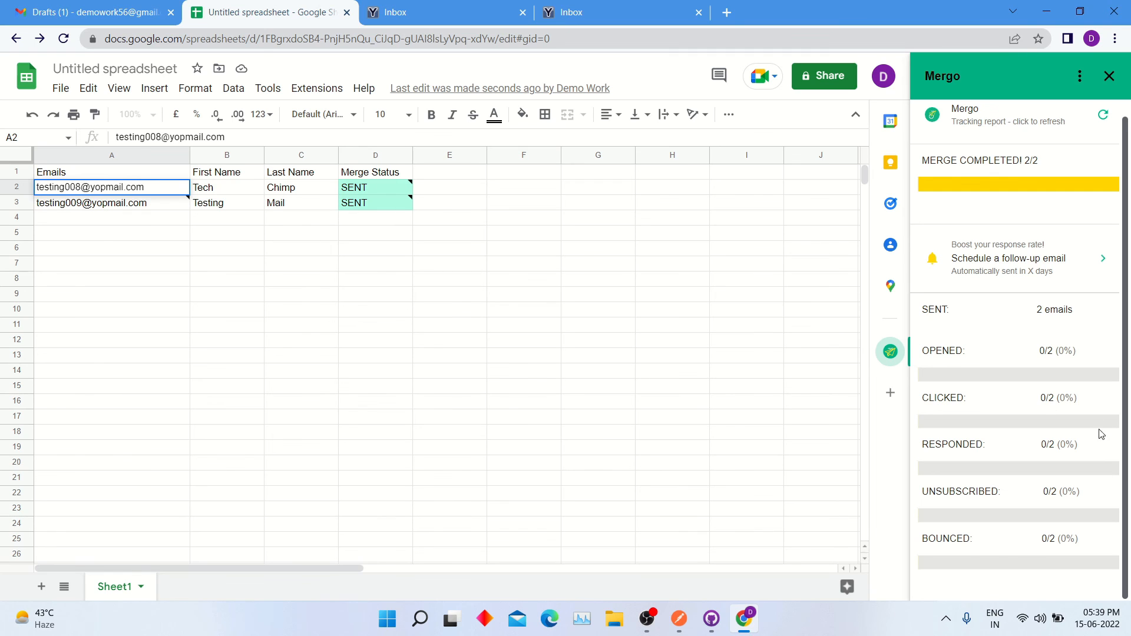
scroll(1067, 253, "up", 1)
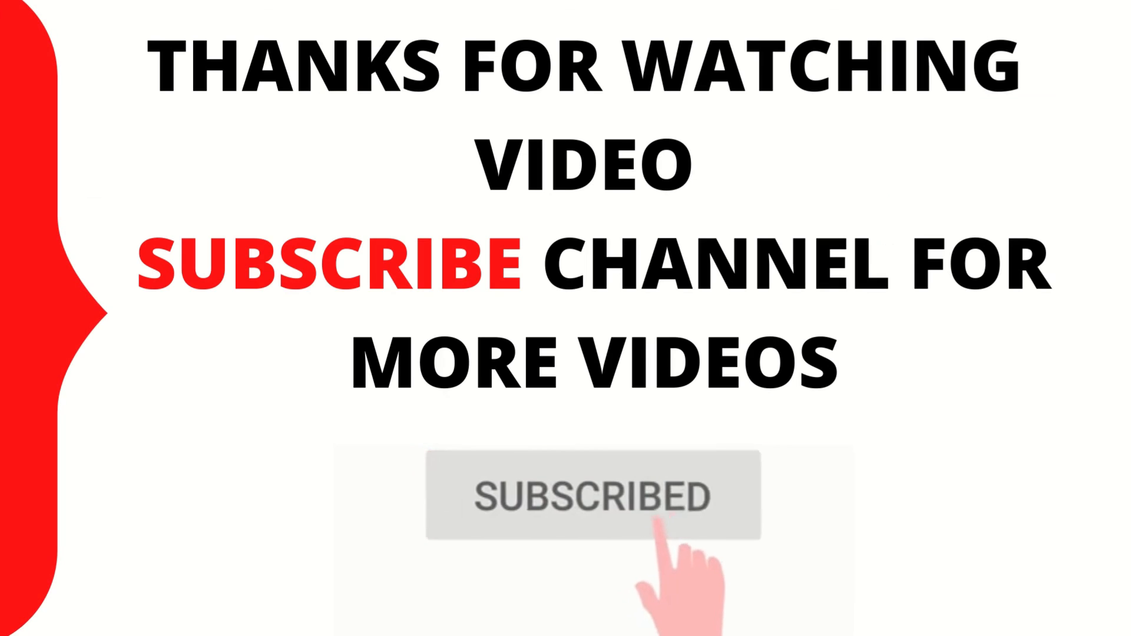